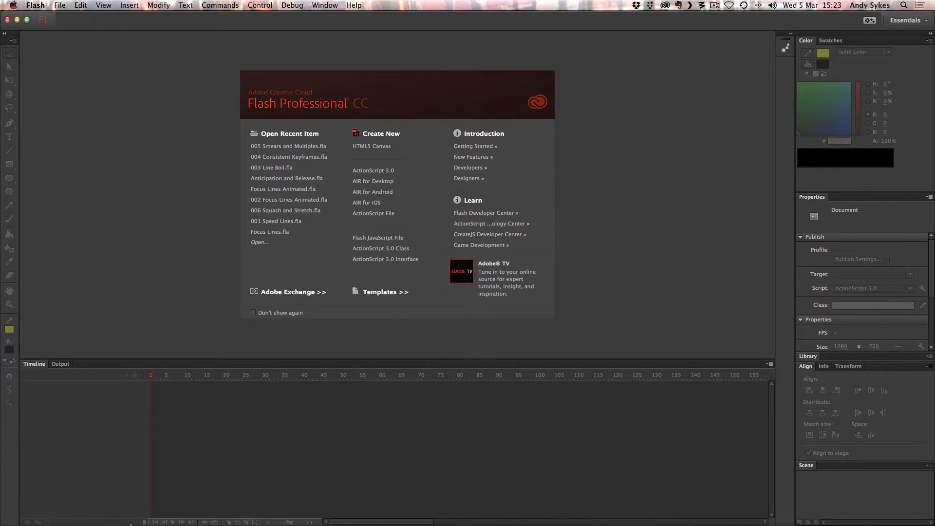
Switch to Safari and examine the cartoon smear and multiple frames on the animationsmears.tumblr.com blog.
click(113, 516)
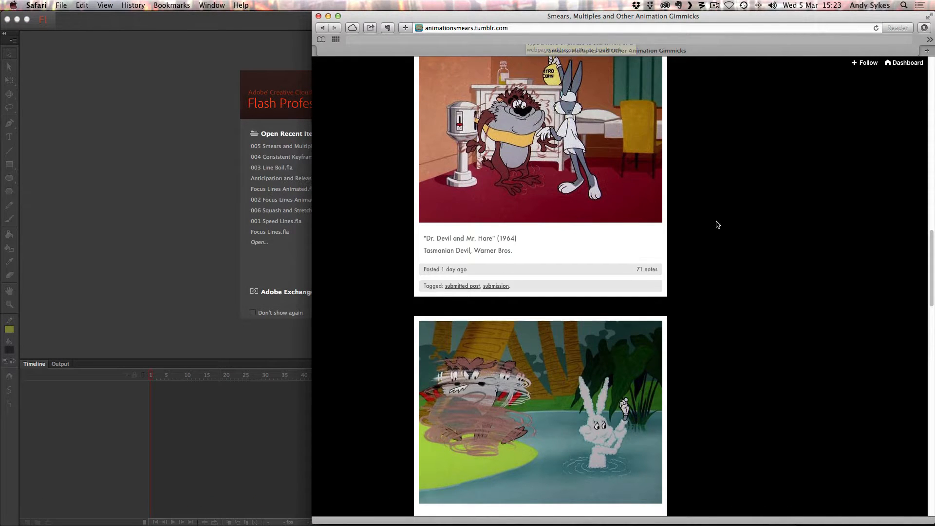
scroll(716, 224, down, 3)
scroll(716, 224, down, 10)
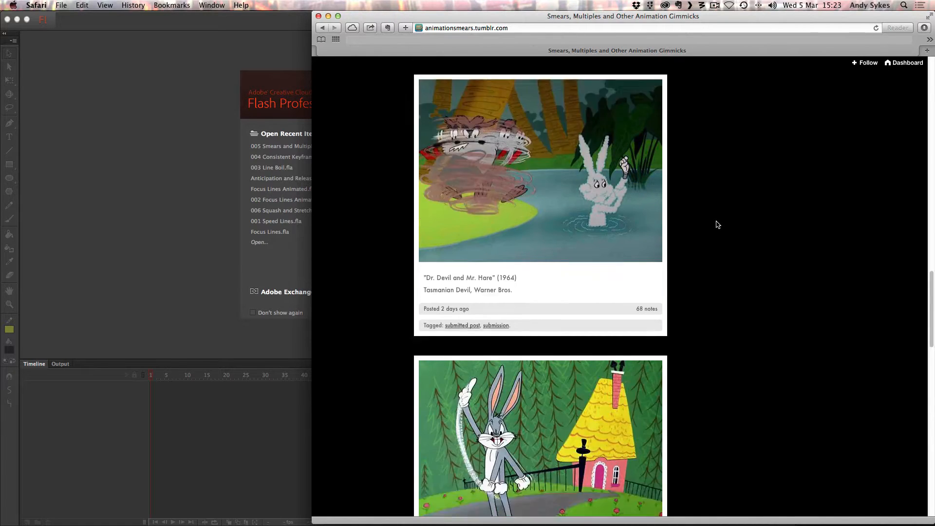
scroll(716, 223, up, 8)
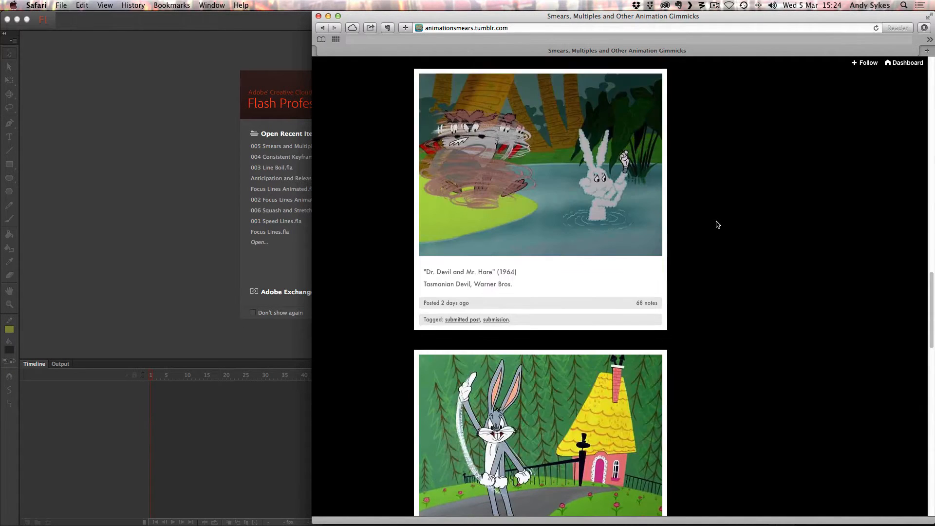
scroll(715, 223, down, 4)
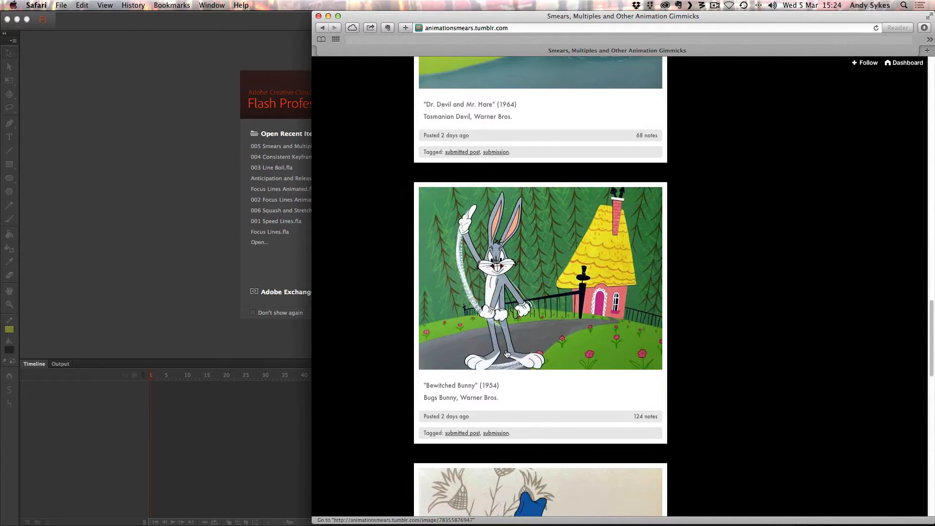
scroll(507, 353, down, 5)
scroll(507, 353, down, 8)
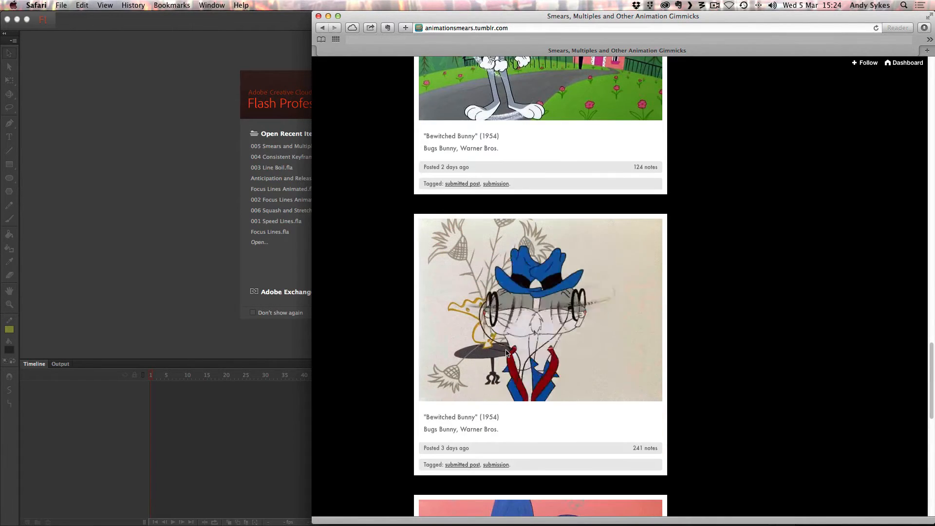
scroll(506, 351, down, 1)
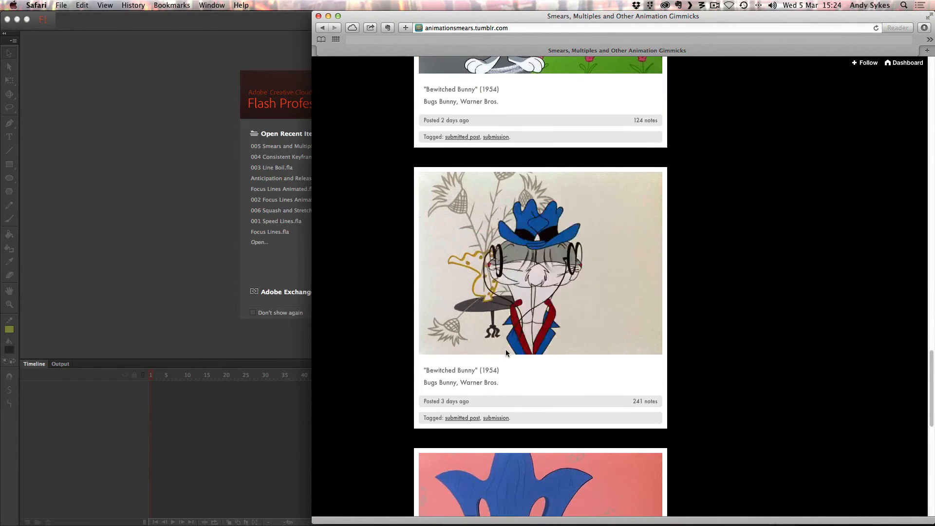
scroll(506, 331, down, 6)
scroll(506, 316, down, 4)
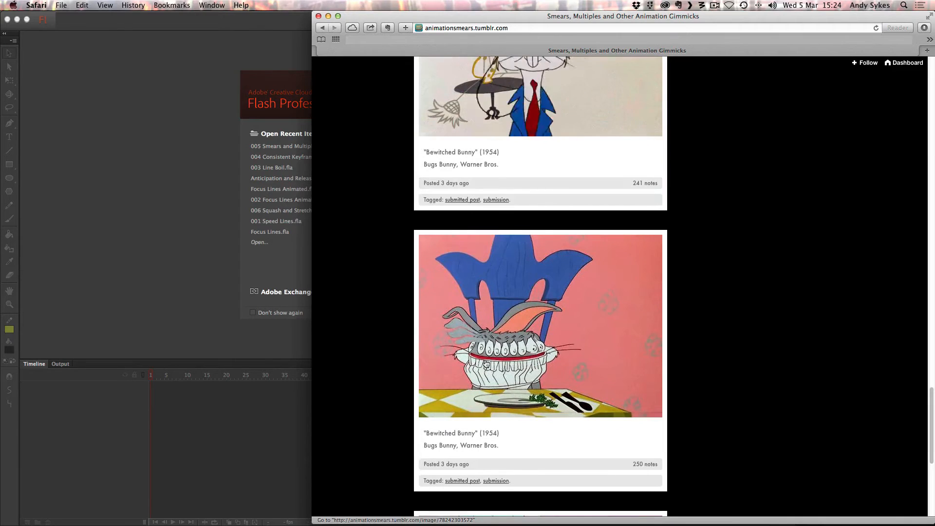
scroll(591, 357, down, 14)
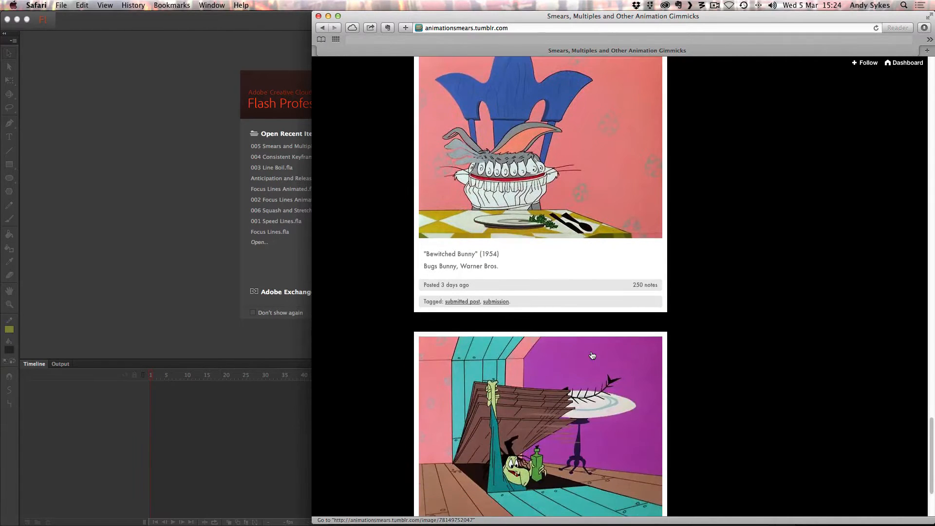
scroll(572, 333, up, 20)
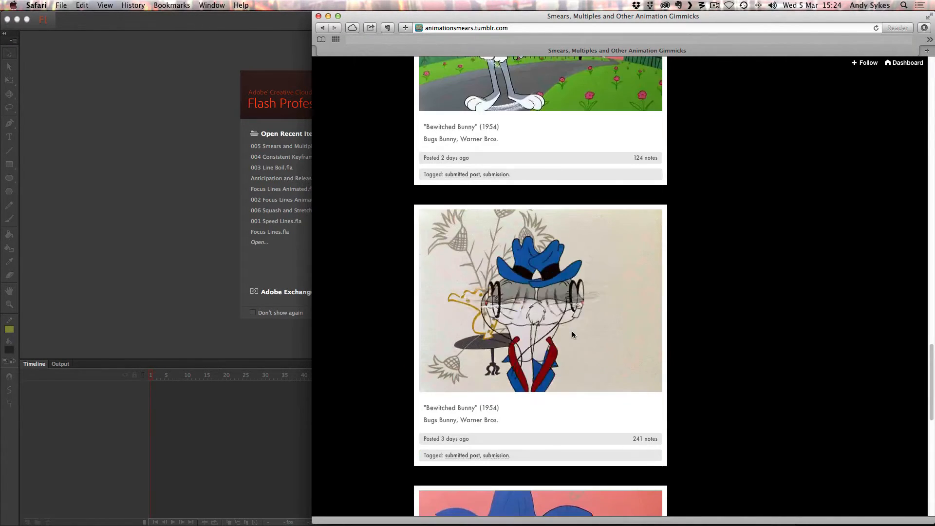
scroll(572, 334, down, 14)
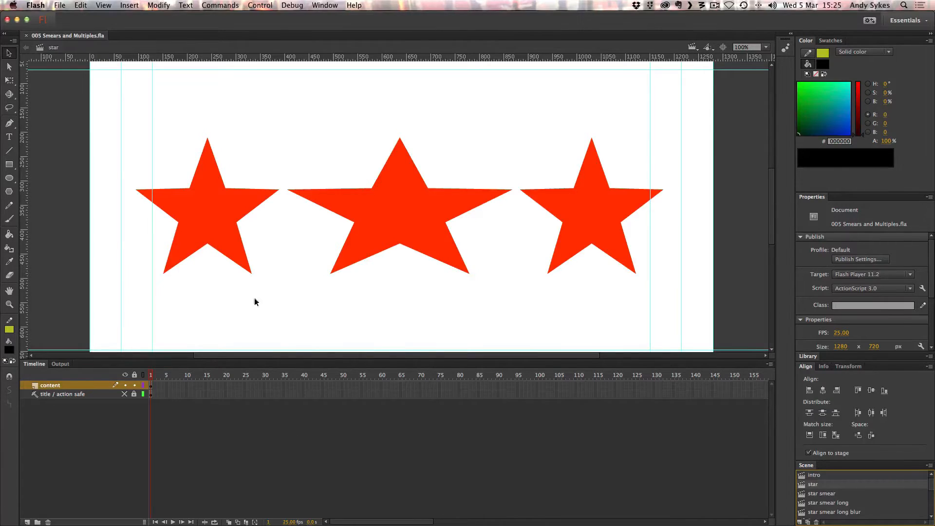
Inspect the normal first star, the stretched middle star and the normal last star in the star scene by selecting each.
click(224, 214)
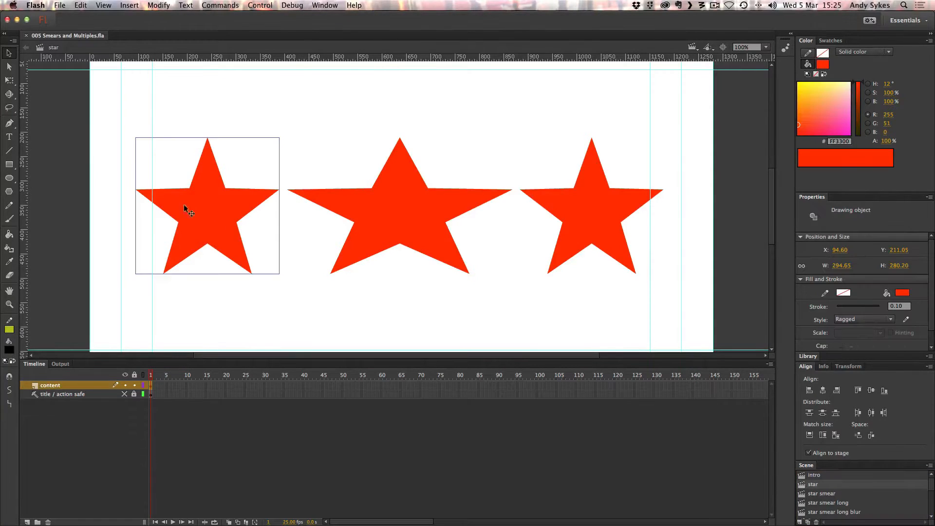
click(429, 195)
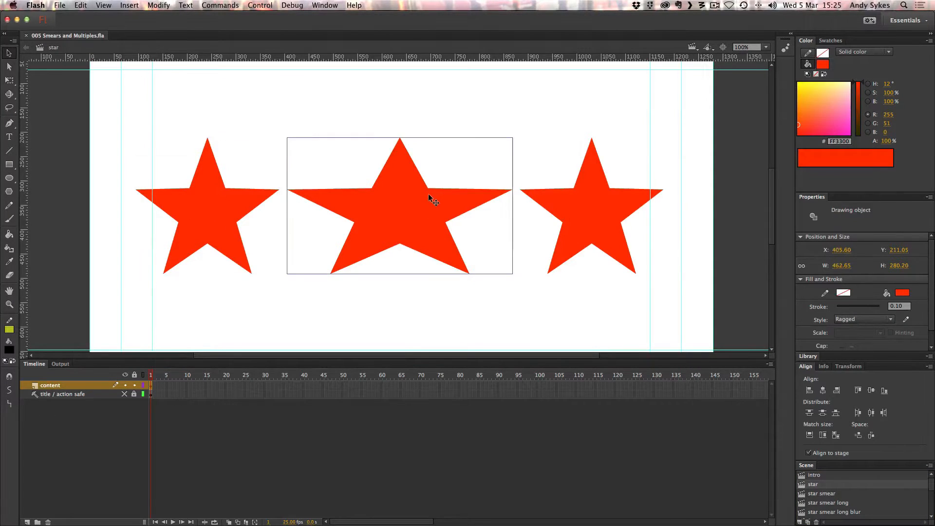
click(9, 80)
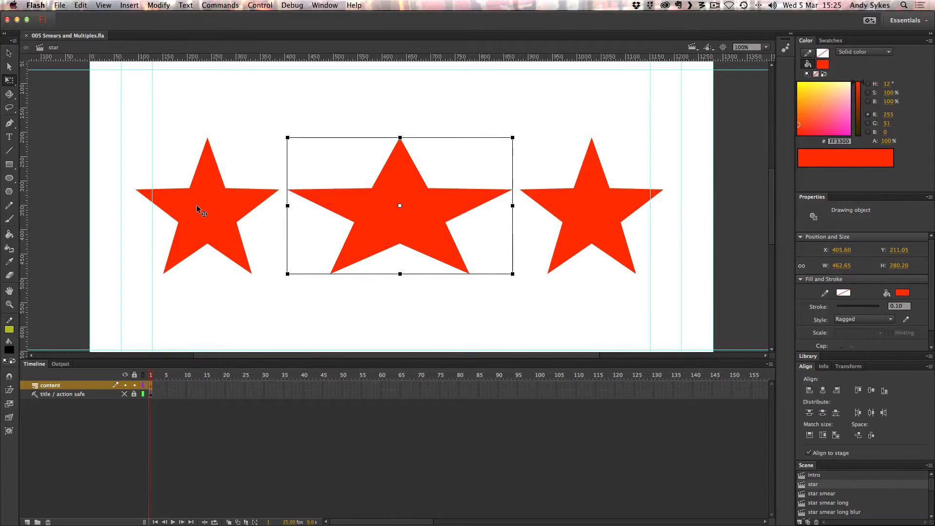
key(Escape)
click(623, 204)
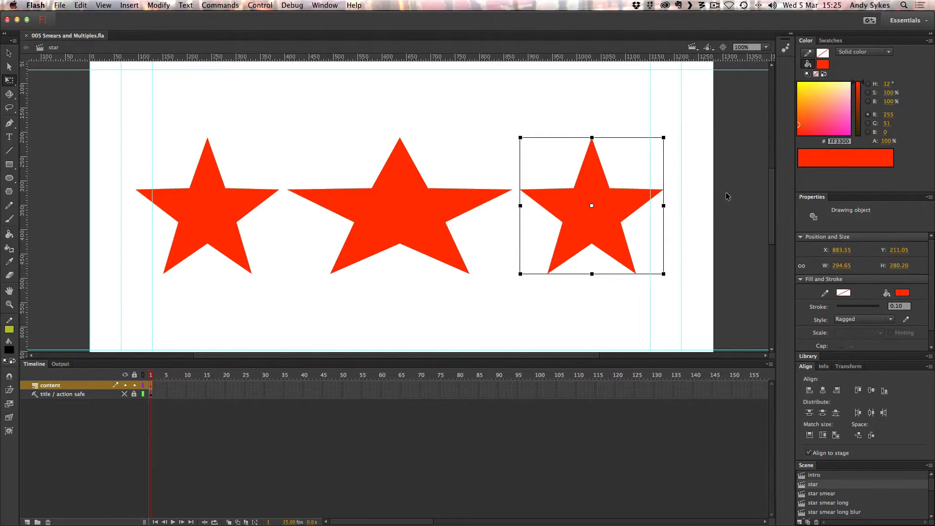
click(681, 193)
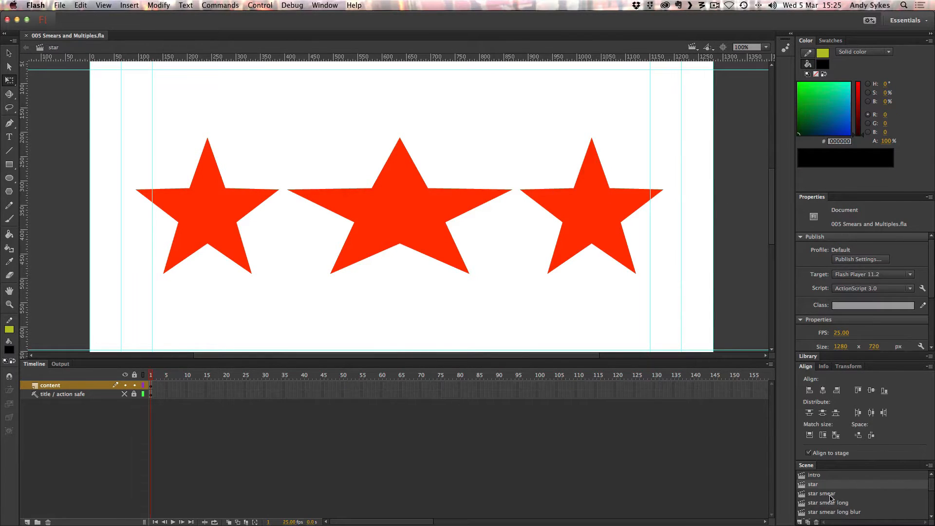
Open the star smear scene and inspect the star's pose on frames 1, 3 and 4 of the content layer.
click(830, 494)
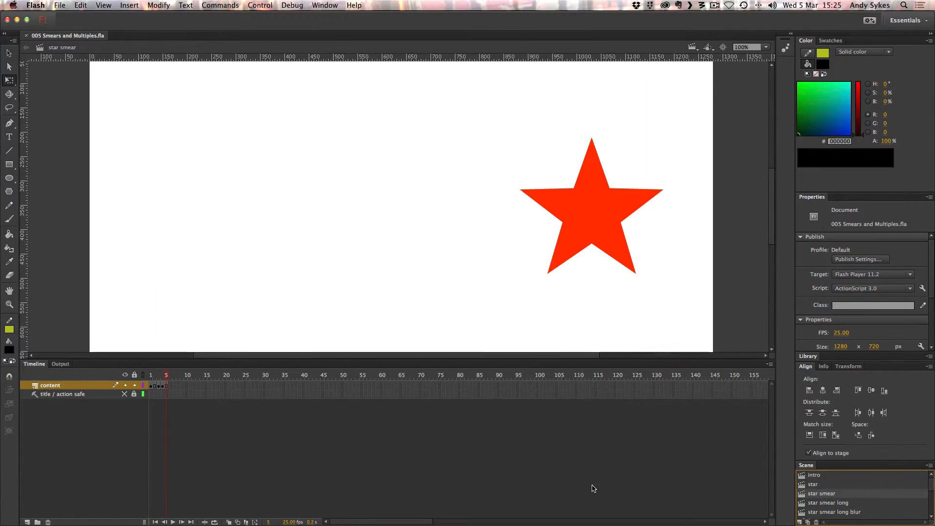
click(151, 387)
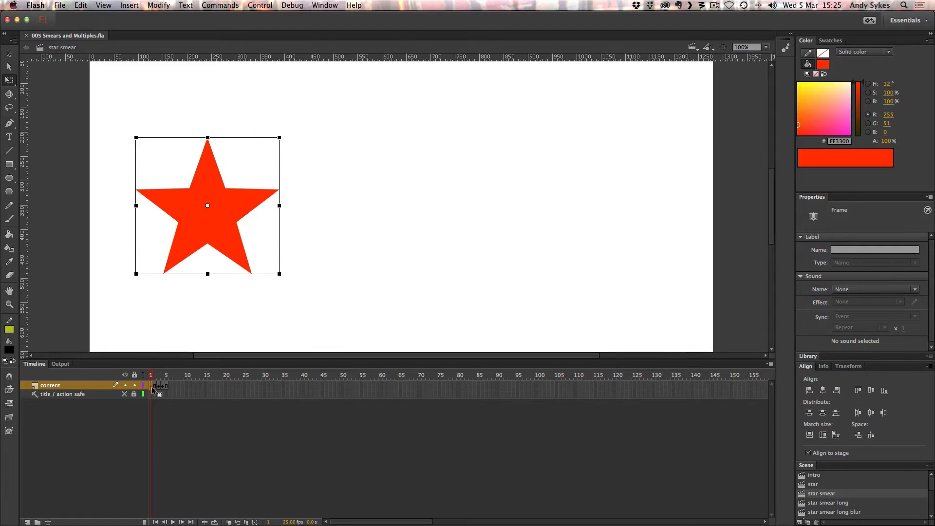
click(160, 388)
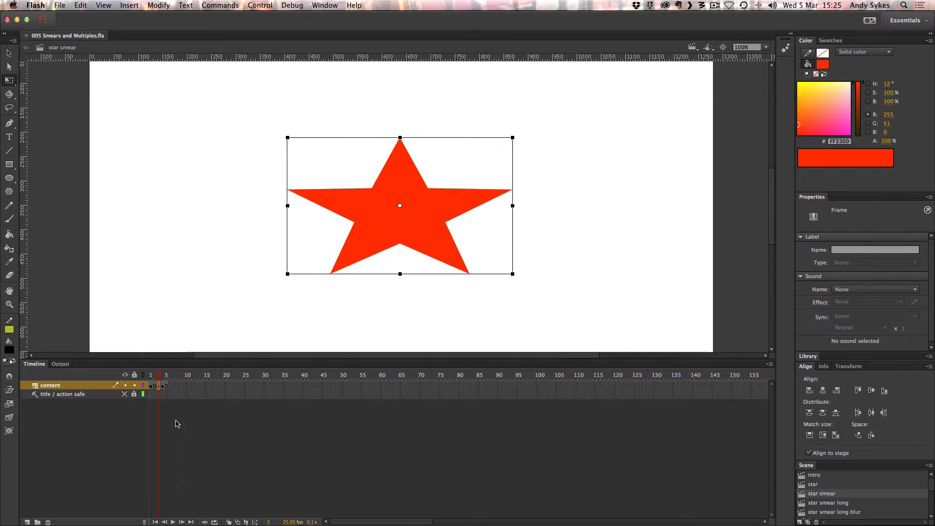
click(164, 386)
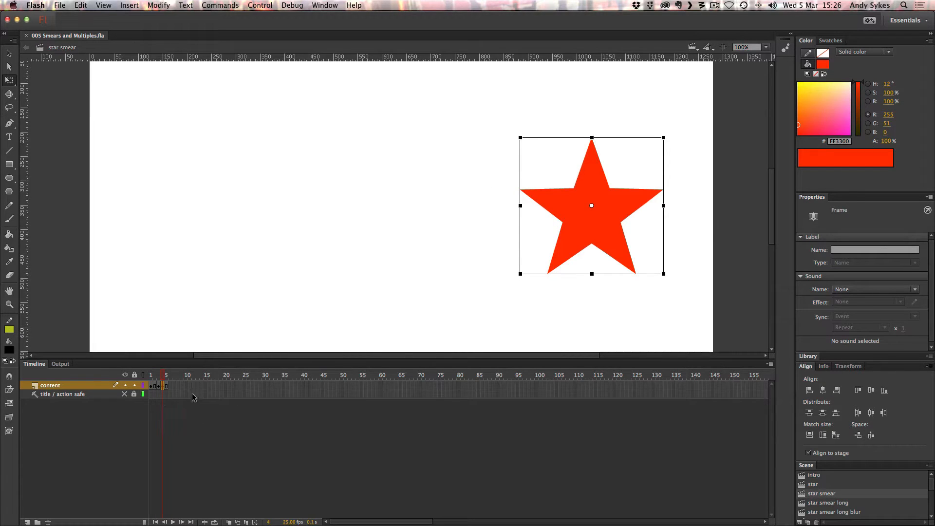
click(178, 414)
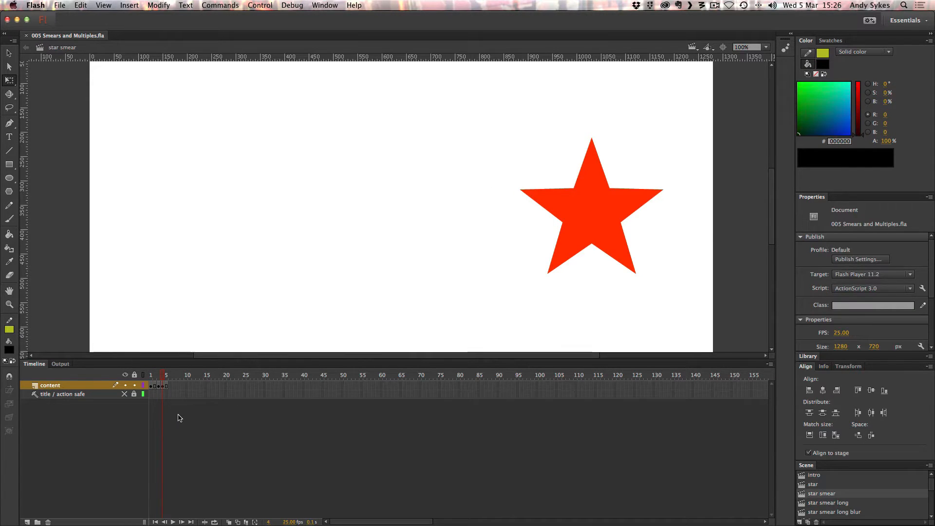
Play the star smear animation several times to judge the movement.
key(Return)
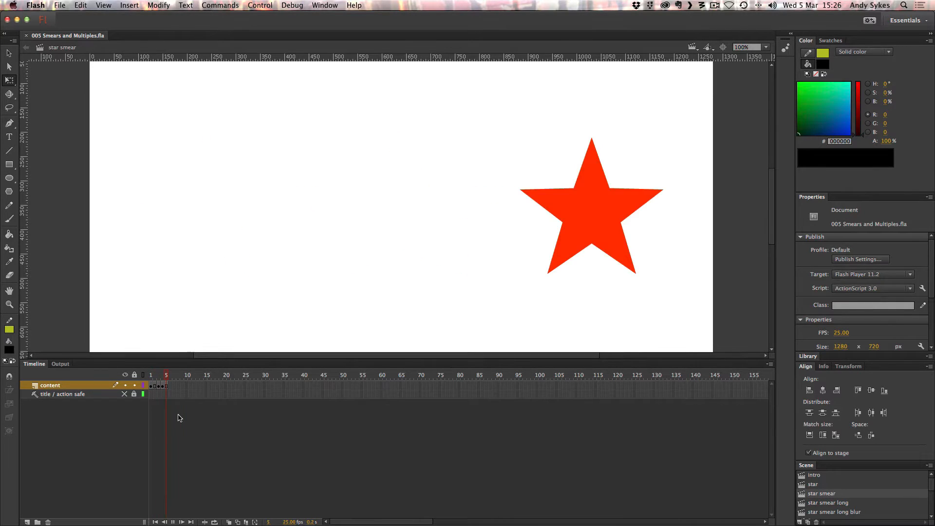
key(Return)
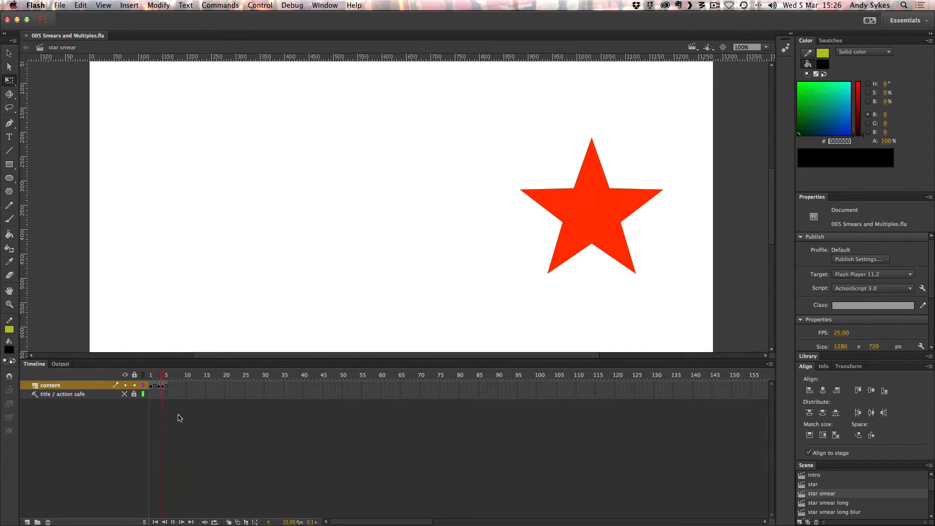
key(Return)
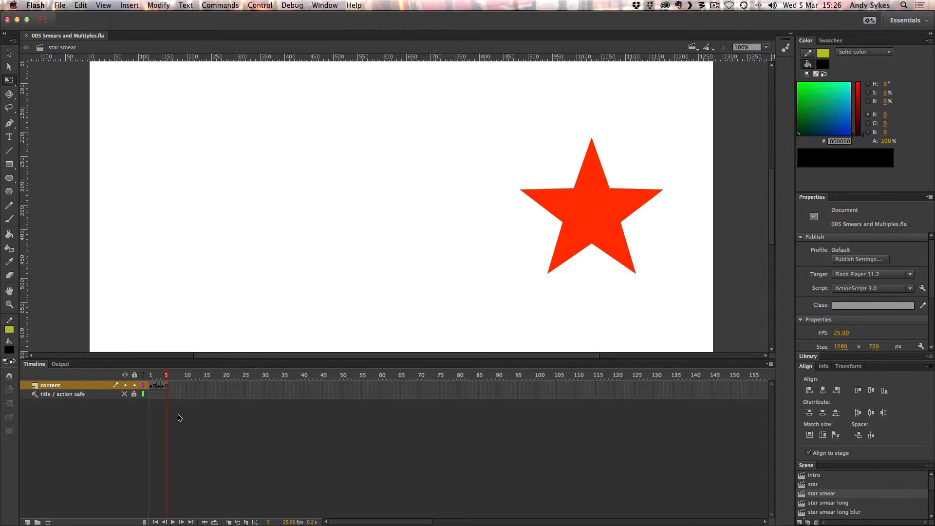
key(Return)
Open the star smear long scene and examine its animation frame by frame from frame 1.
click(802, 504)
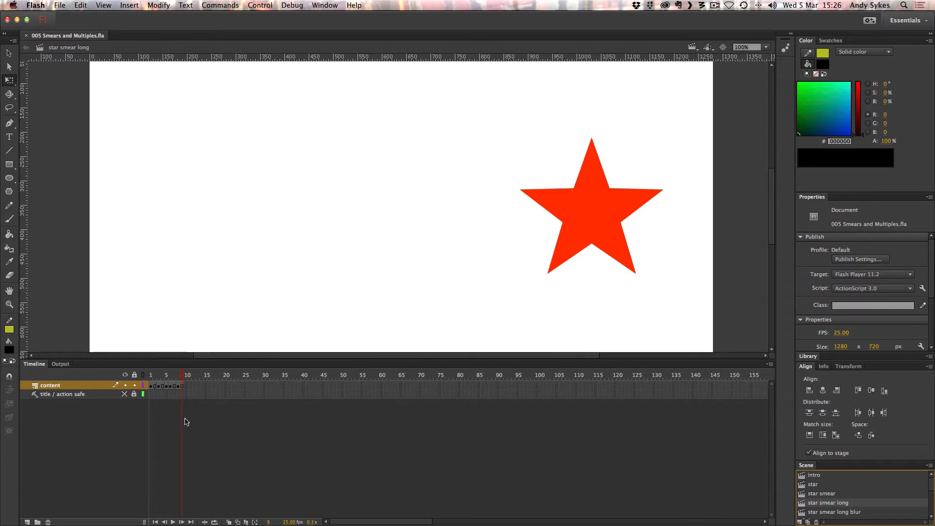
click(150, 378)
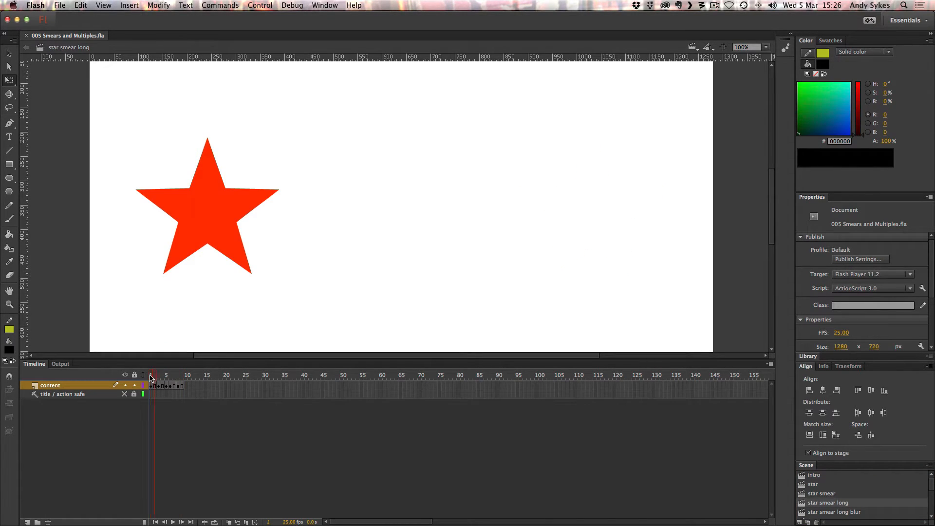
key(period)
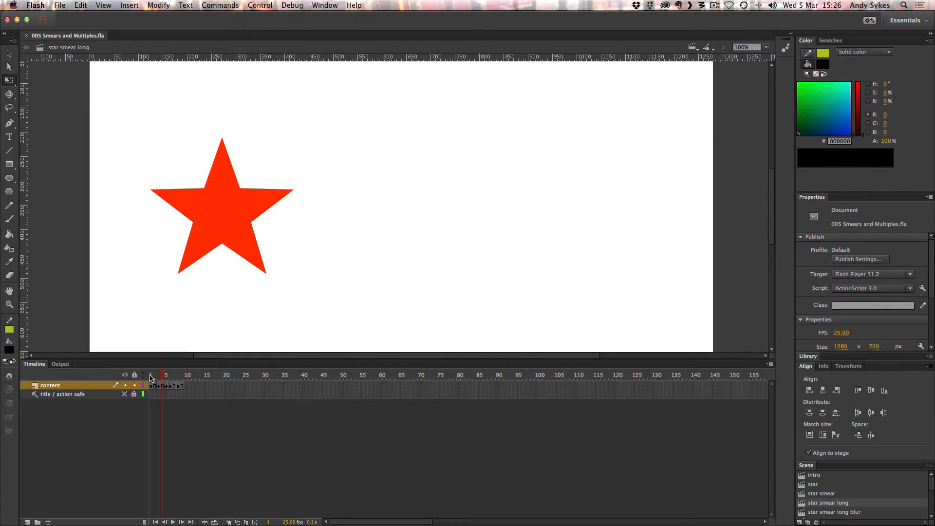
key(period)
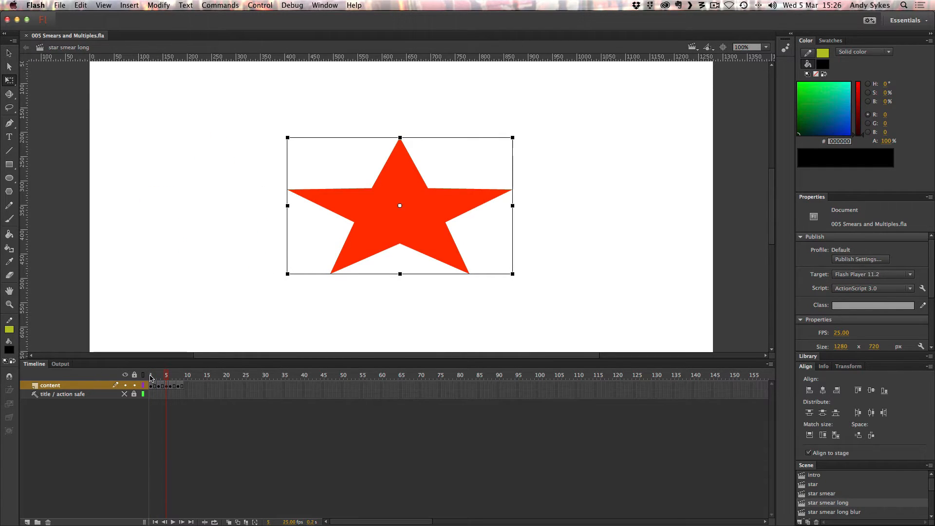
key(period)
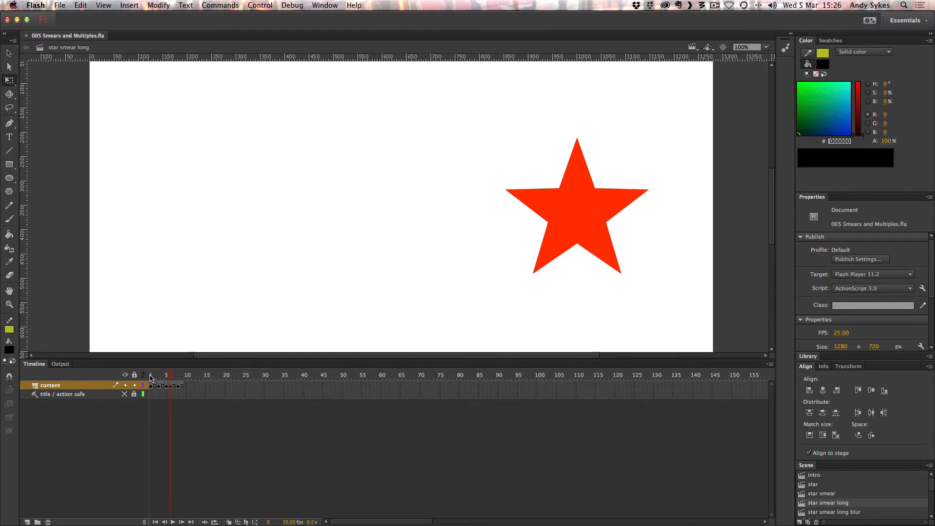
key(period)
key(period)
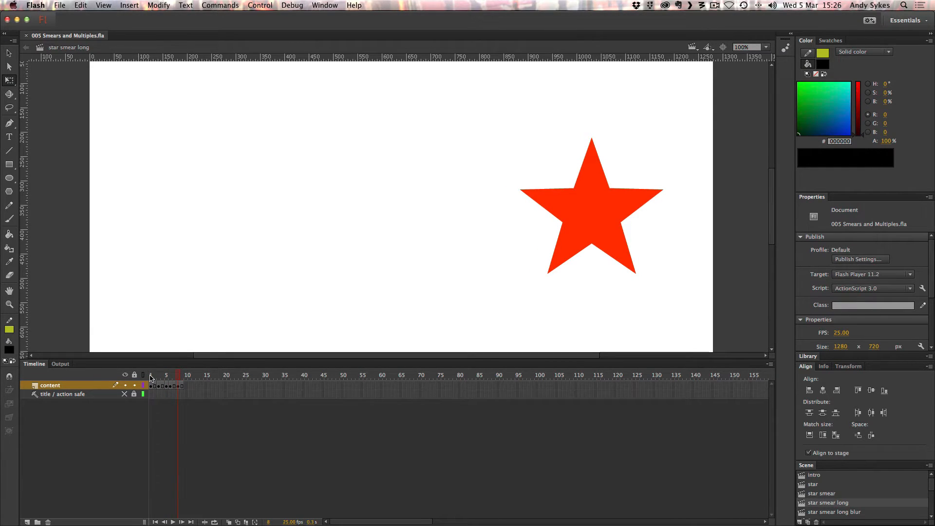
Return to frame 1 and step through the longer smear once more up to frame 9.
click(151, 377)
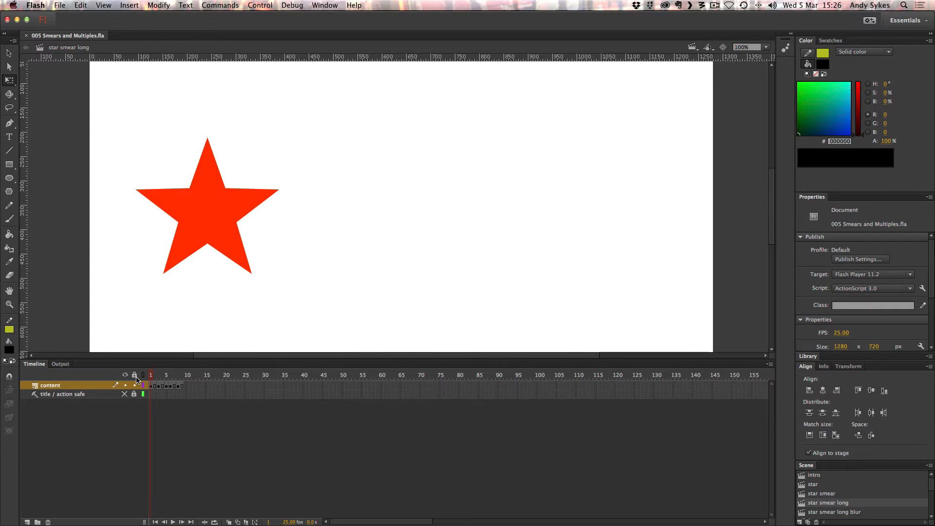
key(period)
key(period)
key(period)
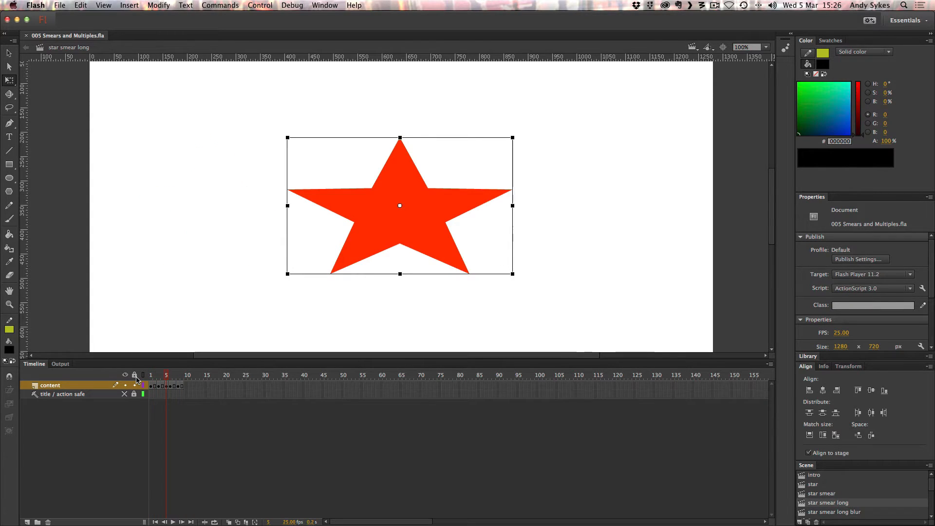
key(period)
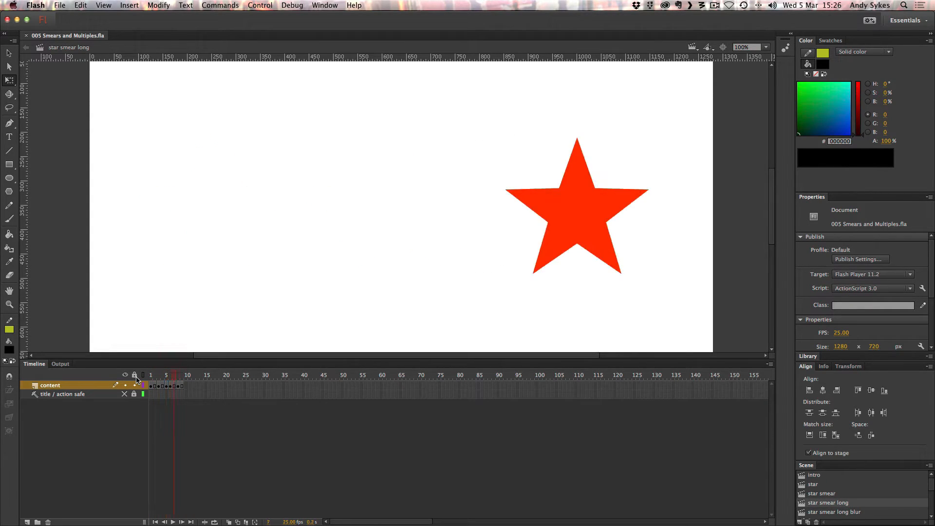
key(period)
key(period)
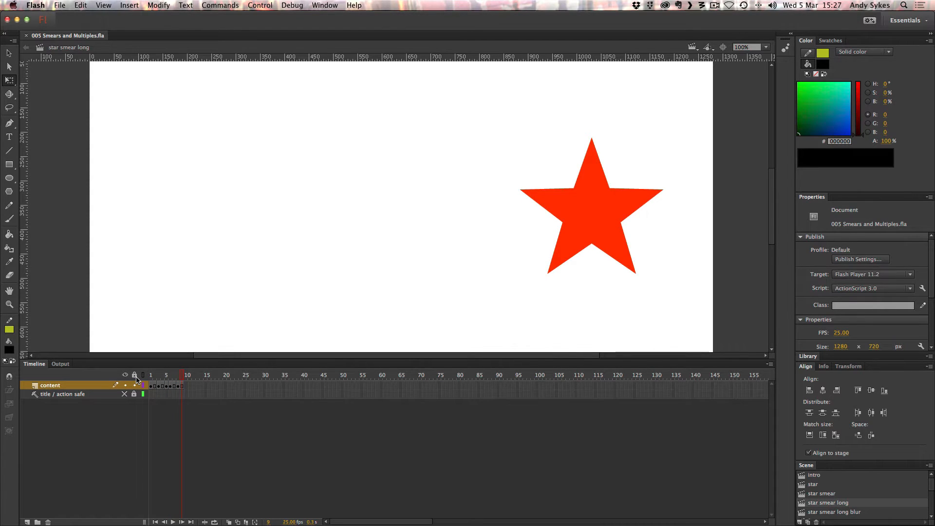
Play the star smear long animation repeatedly to review how the smear reads in motion.
key(Return)
key(Return)
key(Return)
key(Return)
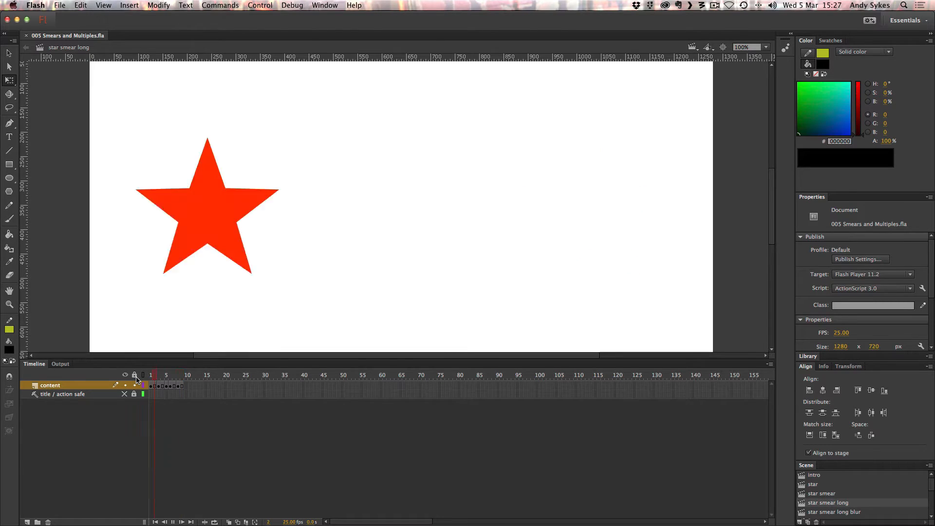
key(Return)
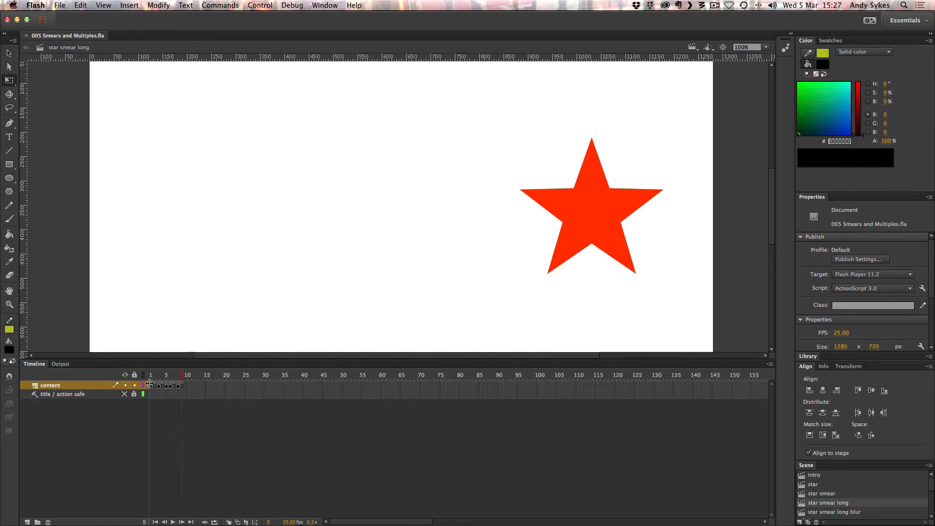
click(149, 384)
key(Return)
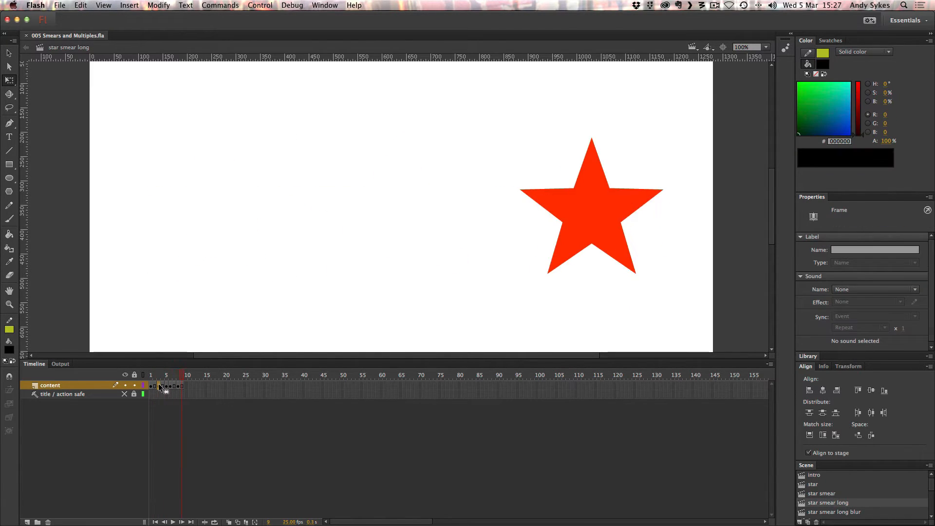
key(Return)
key(Return)
key(Return)
key(Return)
key(Return)
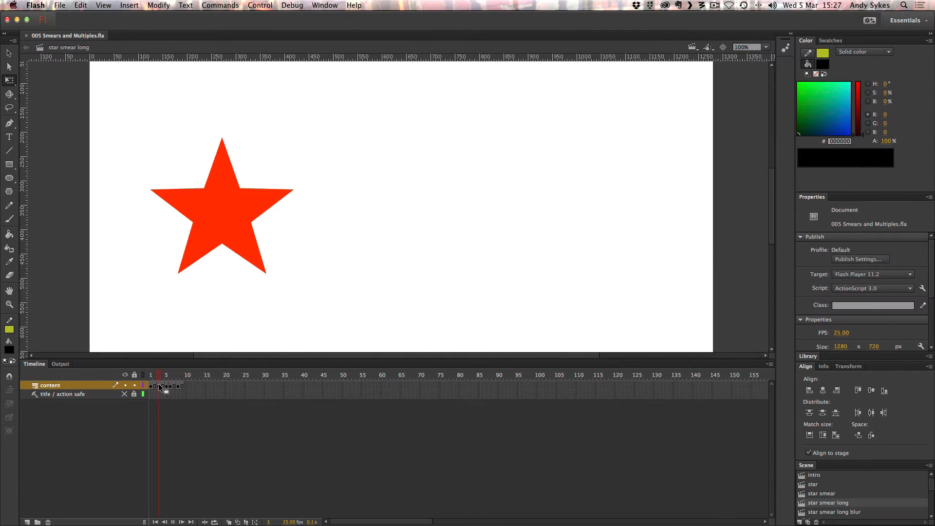
key(Return)
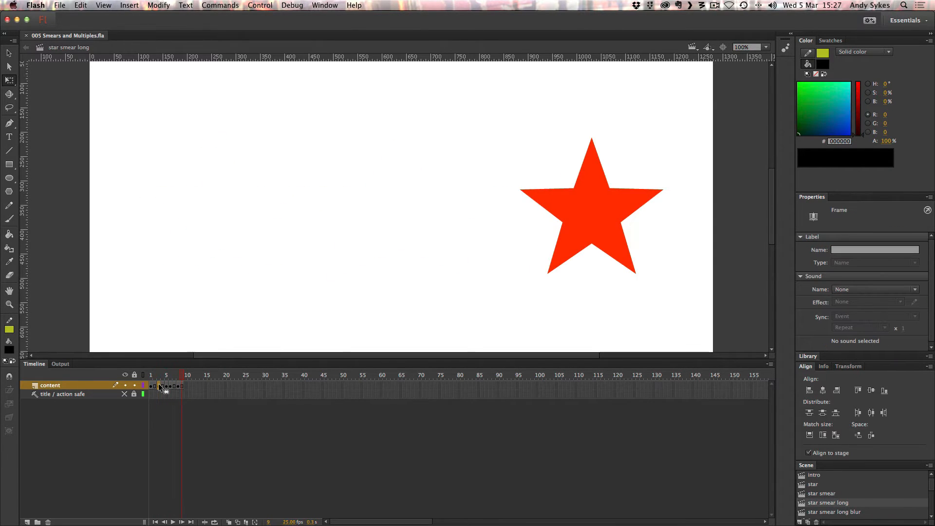
Play the star smear long scene three more times.
key(Return)
key(Return)
key(Return)
Open the star smear long blur scene and inspect the blur filter settings of the star on frame 5.
click(820, 512)
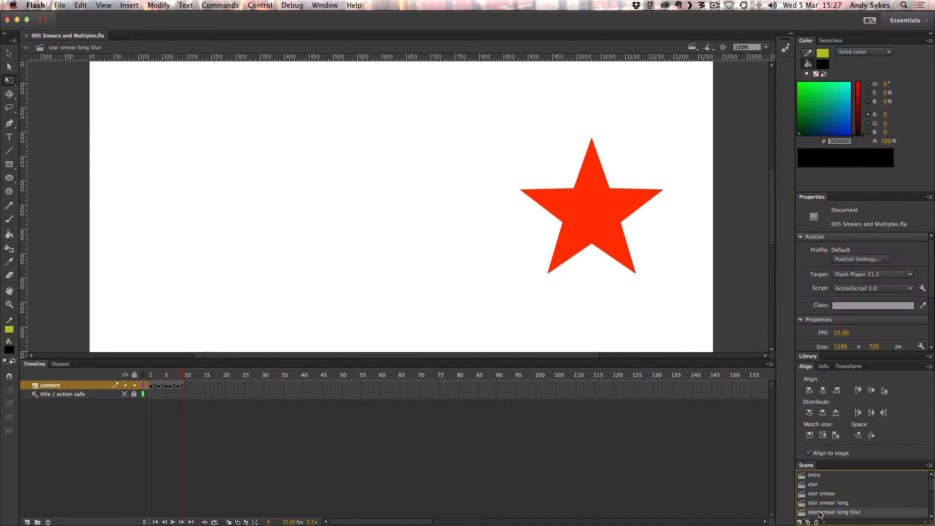
click(151, 377)
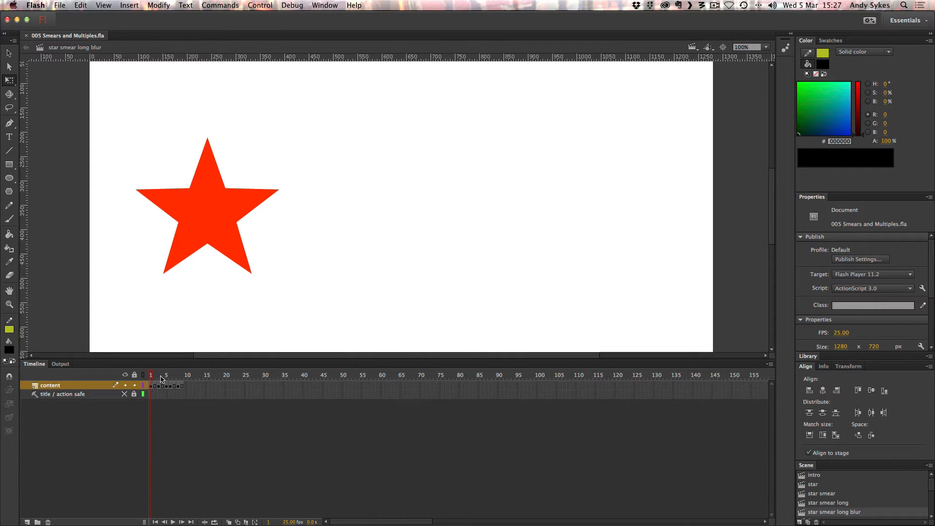
click(167, 386)
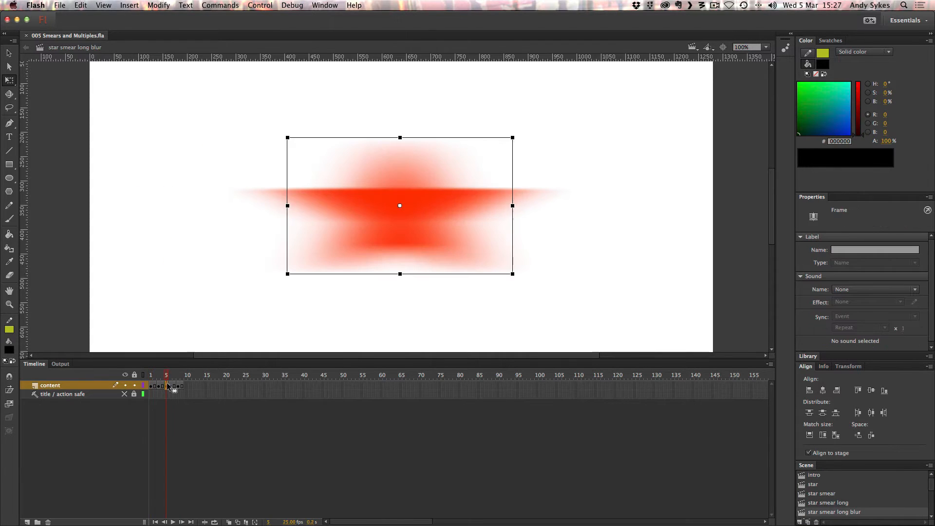
click(381, 216)
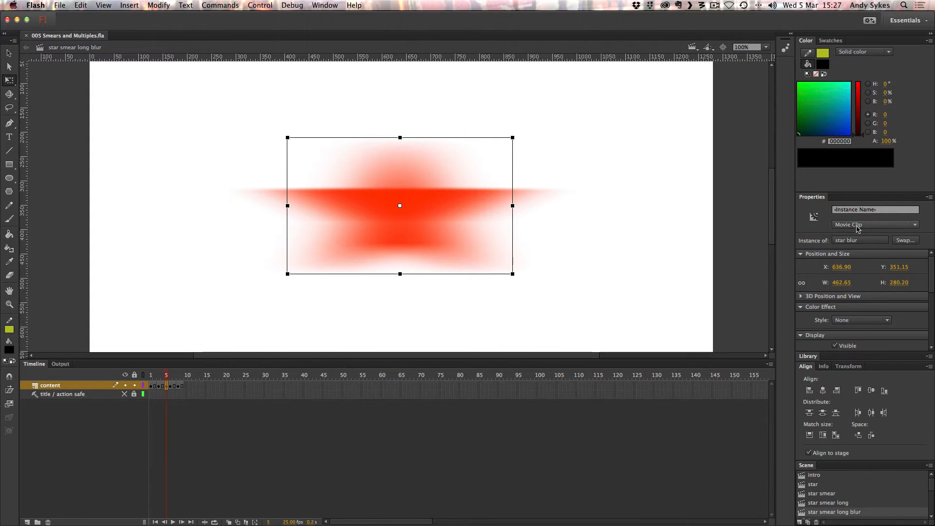
drag(932, 278, 933, 341)
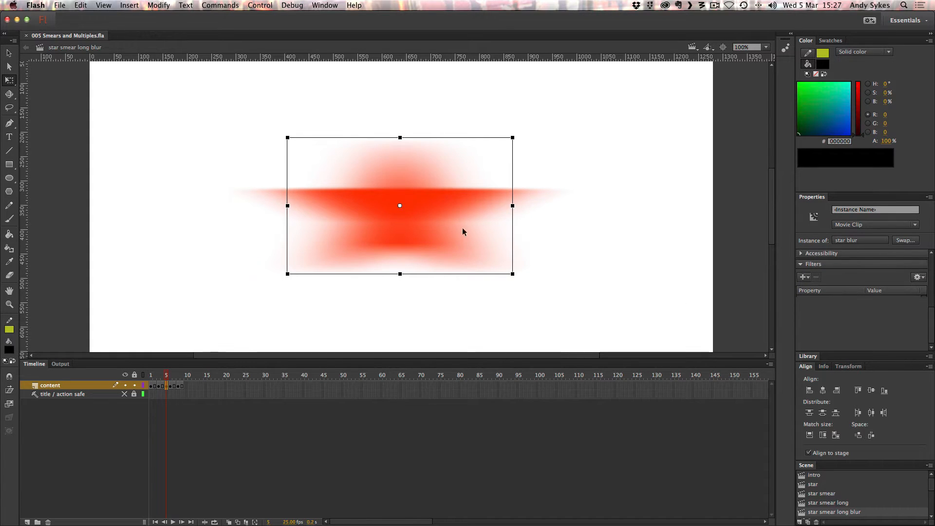
click(398, 225)
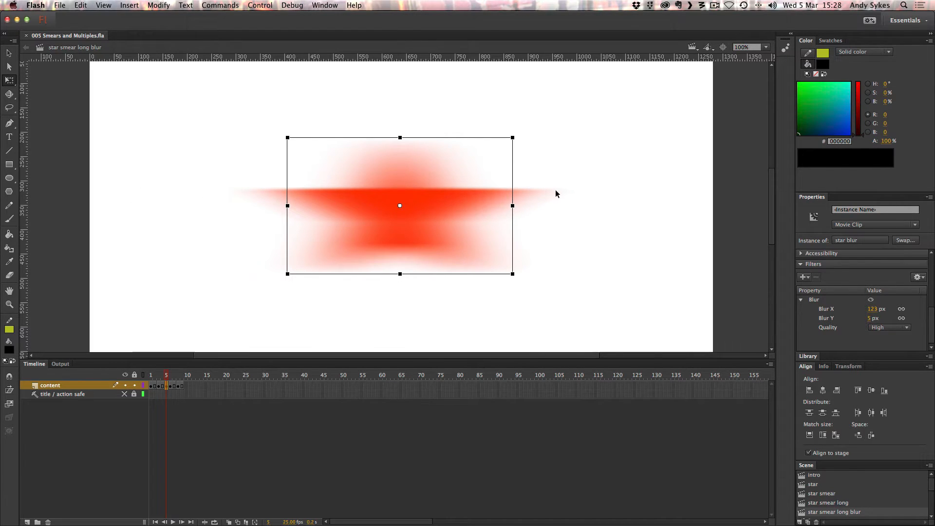
Play the blurred star smear from frame 1, and go back to its blurred star on frame 5.
drag(160, 375, 107, 377)
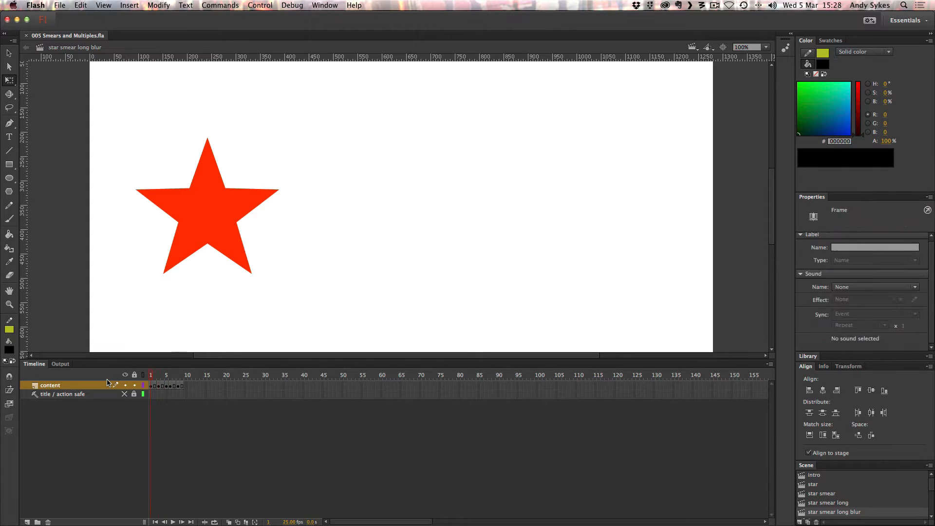
key(Return)
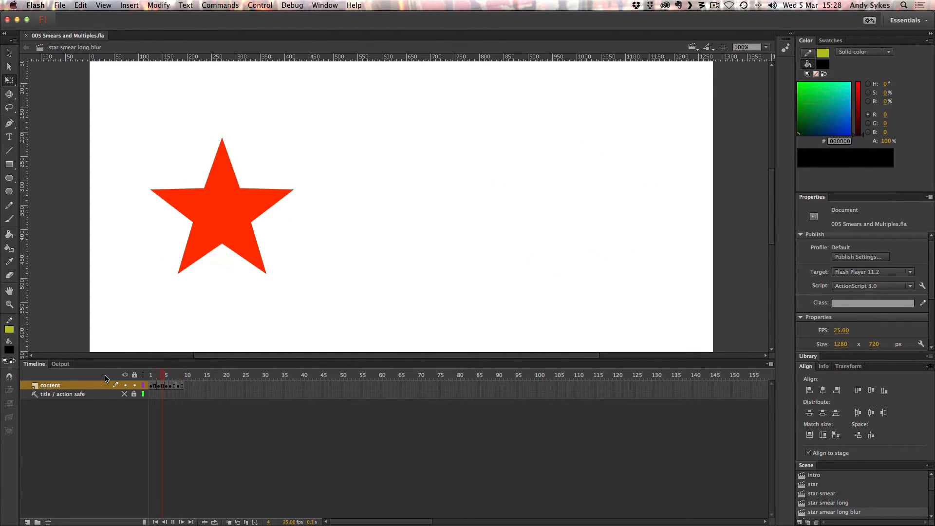
click(167, 385)
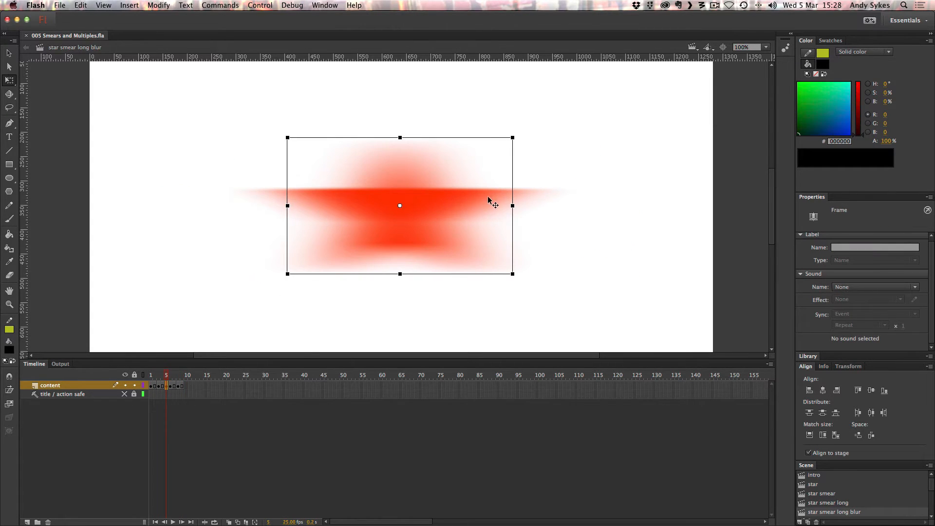
Play the star smear long blur animation repeatedly to judge how the blur reads in motion.
key(Return)
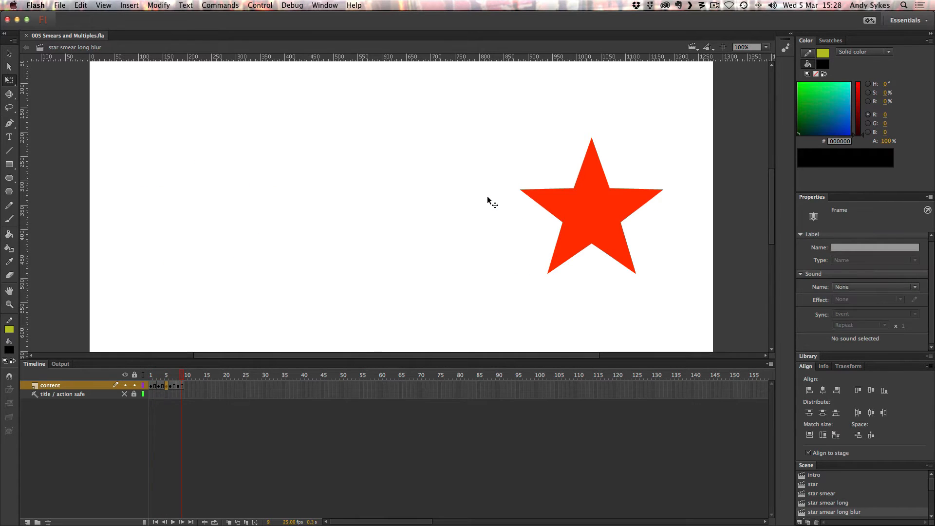
key(Return)
key(Return)
key(Return)
key(Return)
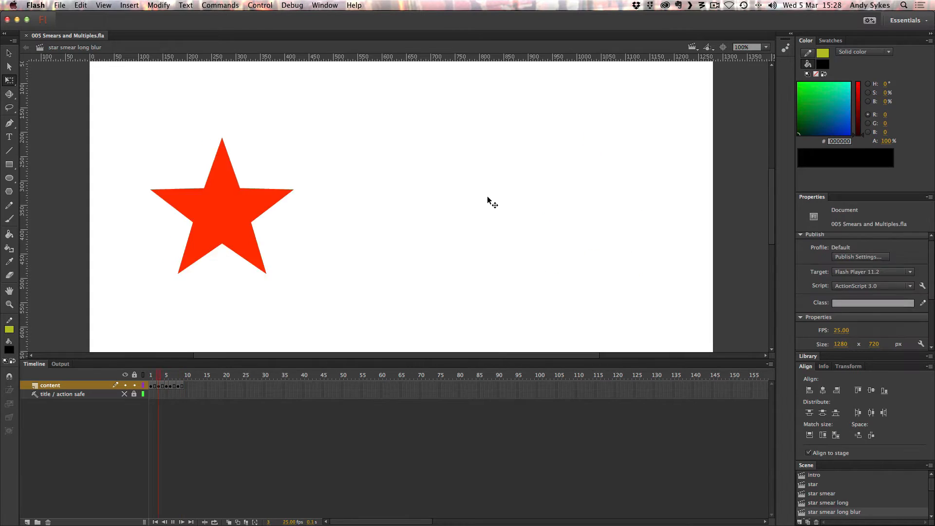
key(Return)
key(Return)
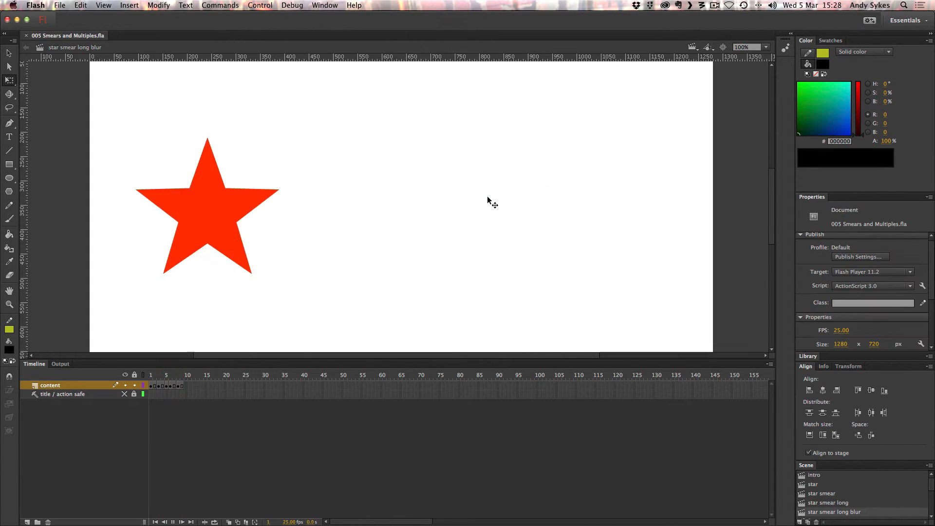
key(Return)
key(Return)
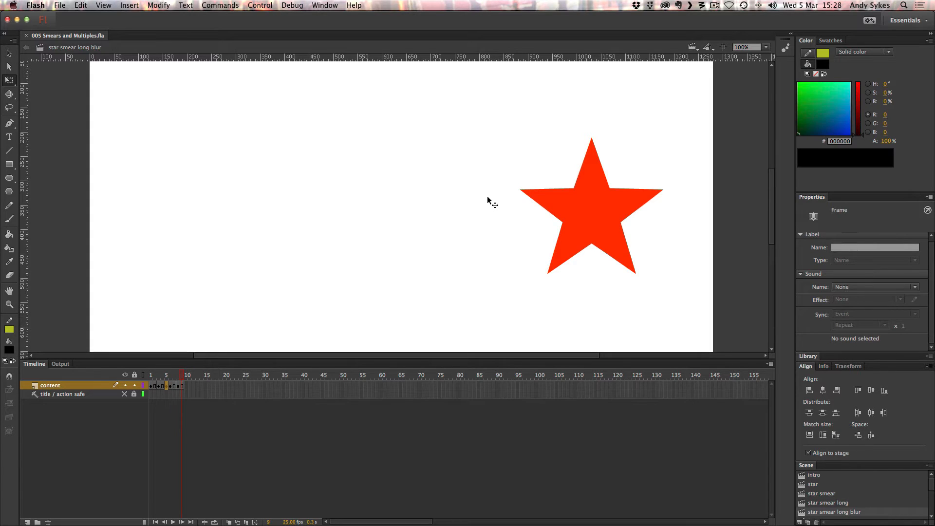
key(Return)
key(Return)
key(Return)
Open the face scene and examine the head shape and eye of the face looking left.
scroll(930, 476, down, 5)
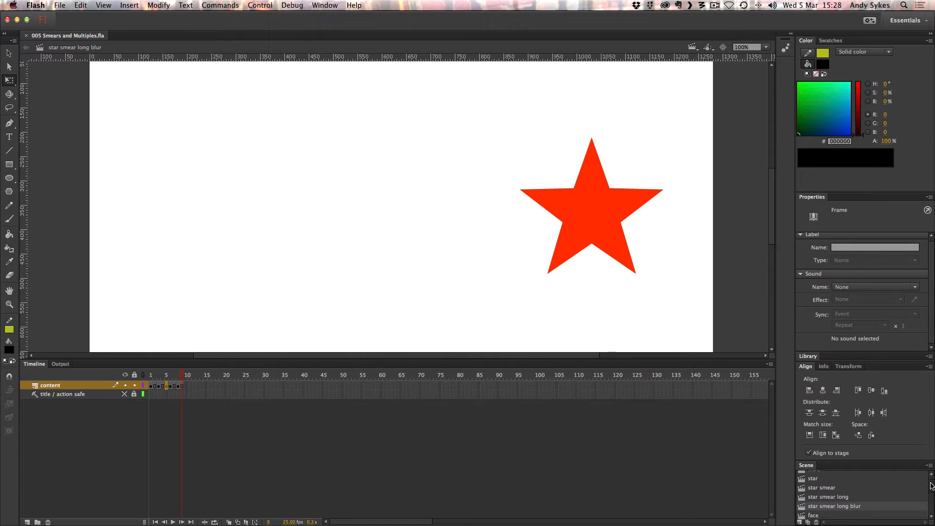
click(822, 480)
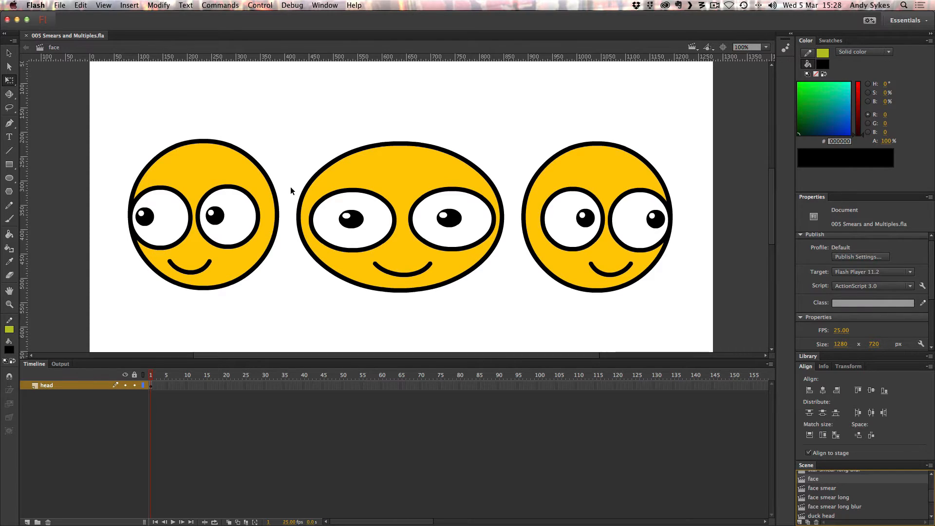
click(224, 167)
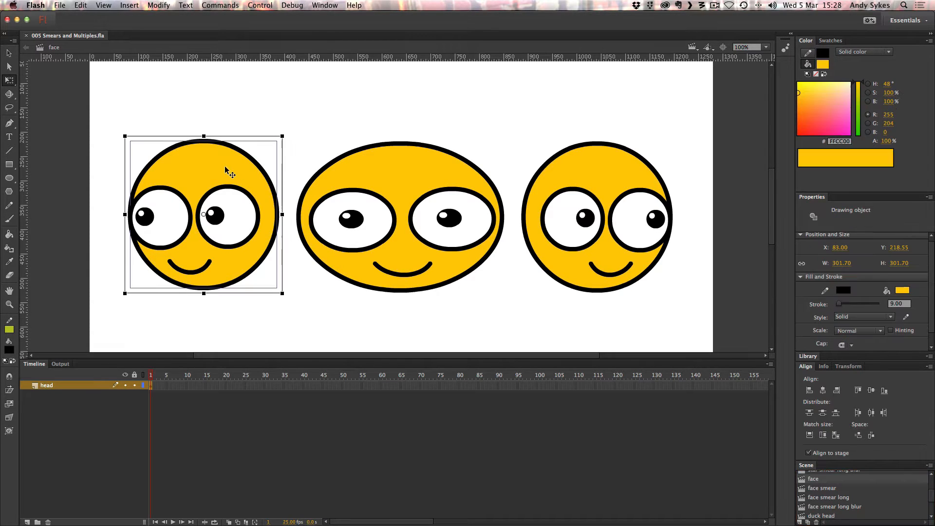
click(223, 116)
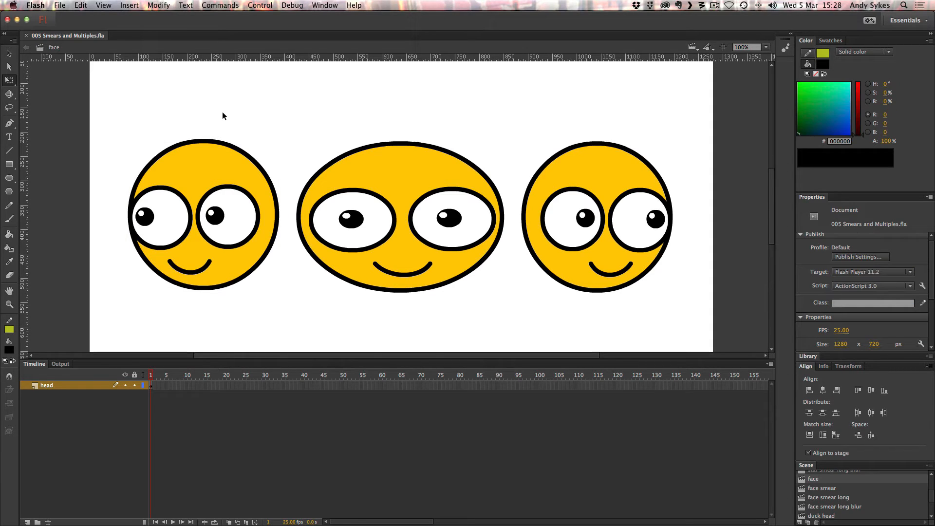
click(217, 225)
click(56, 213)
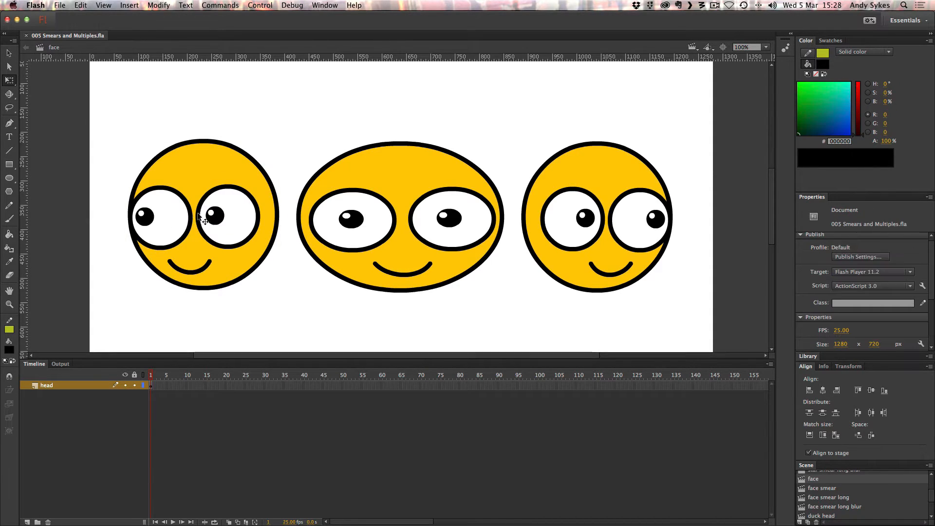
Select the left-looking face's pupils, one eye white and the head outline in turn to examine its separate parts.
click(145, 215)
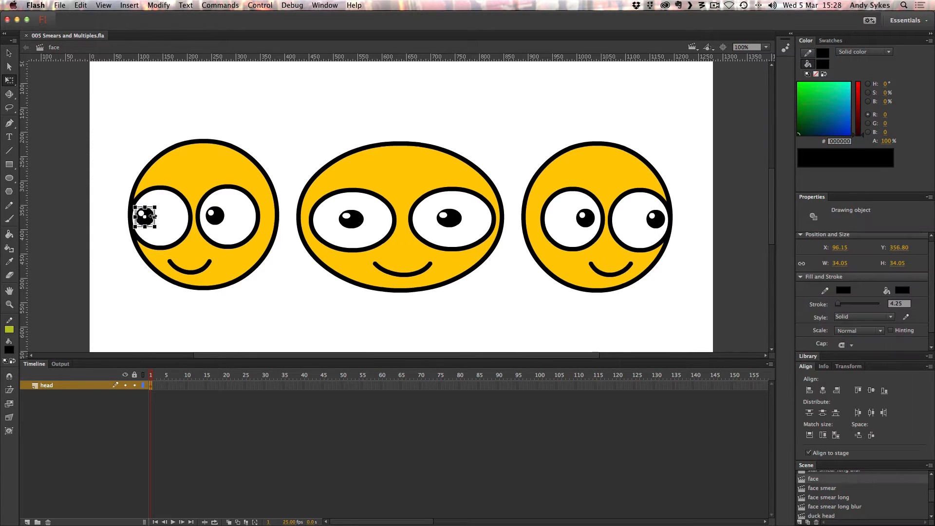
click(221, 216)
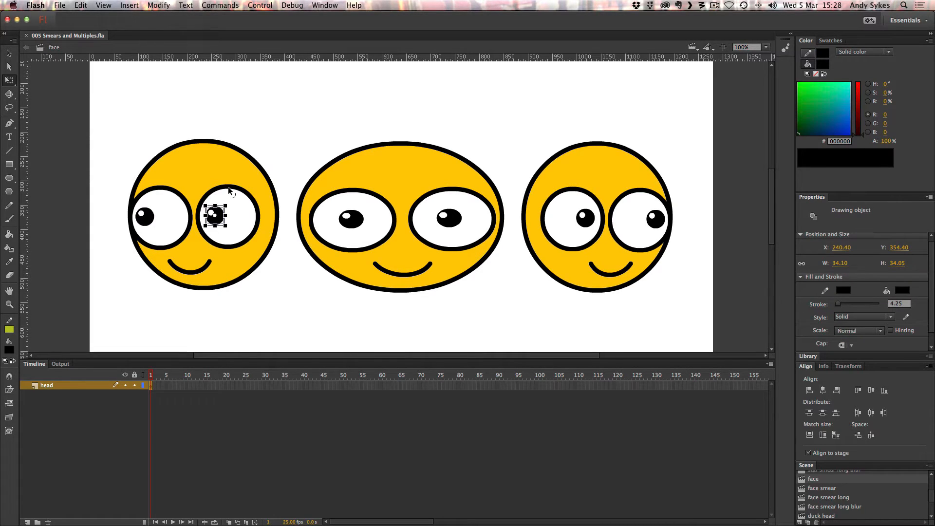
click(229, 190)
key(v)
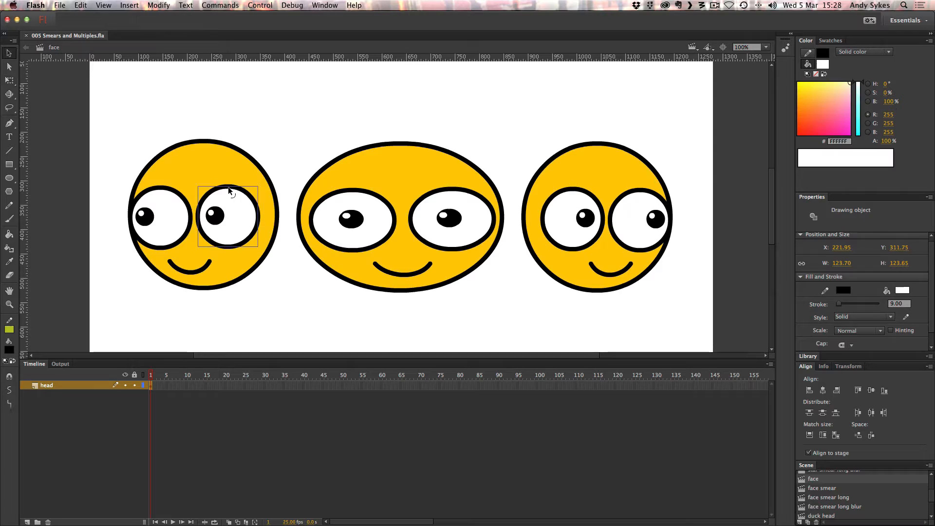
click(226, 159)
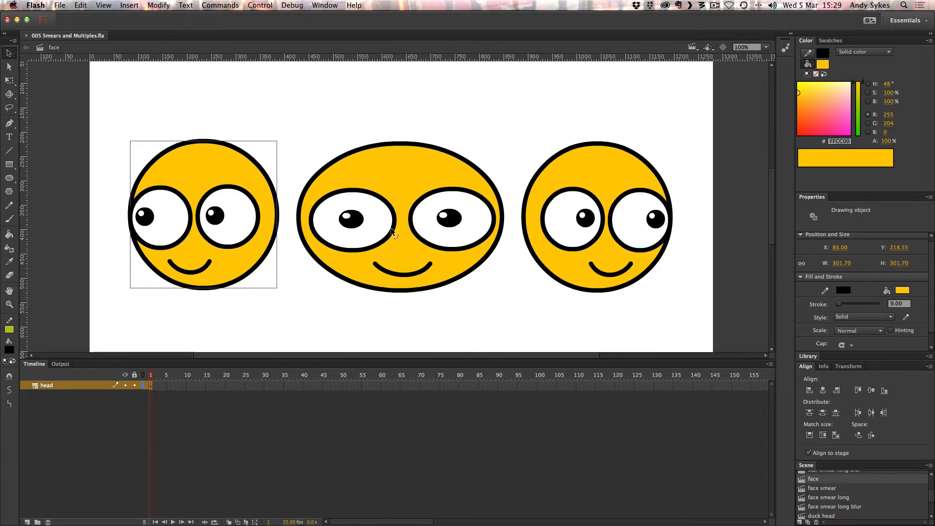
Select all parts of the stretched middle face with Free Transform to examine its widening, and clear the selection.
click(356, 224)
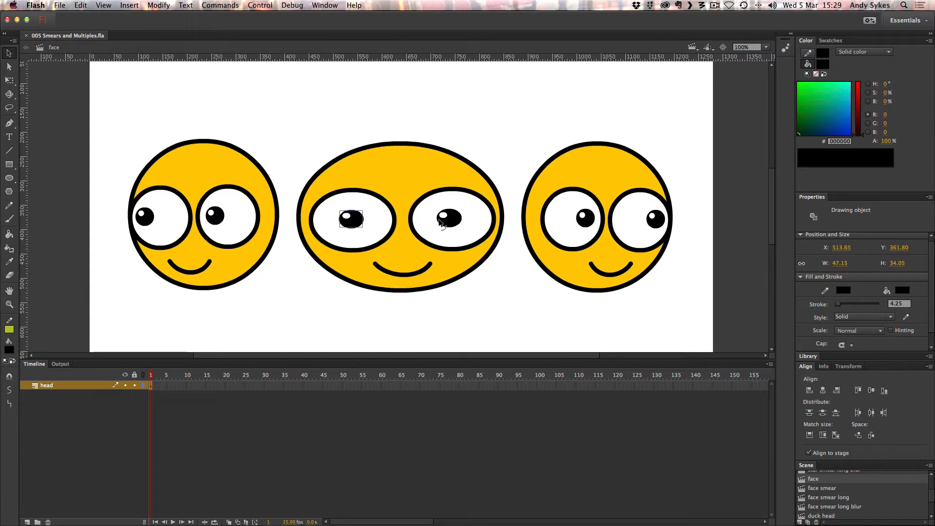
drag(309, 103, 465, 320)
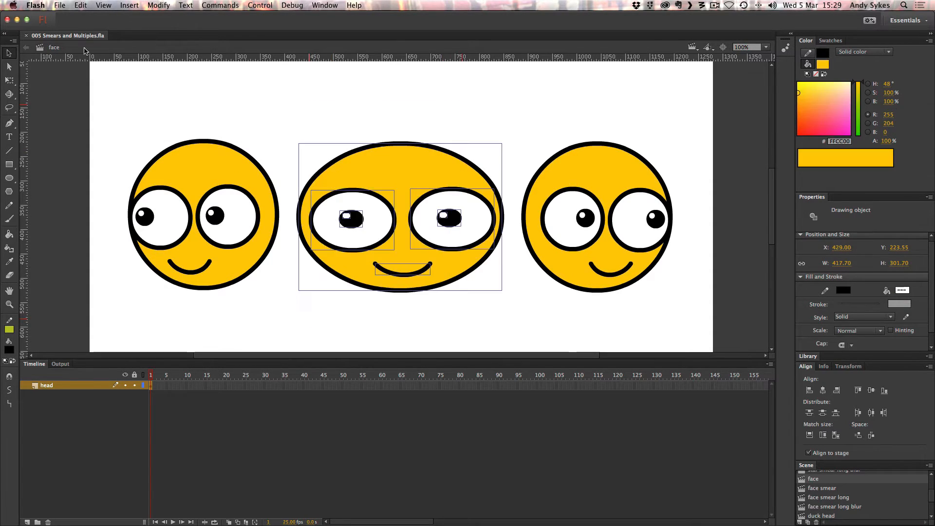
click(9, 80)
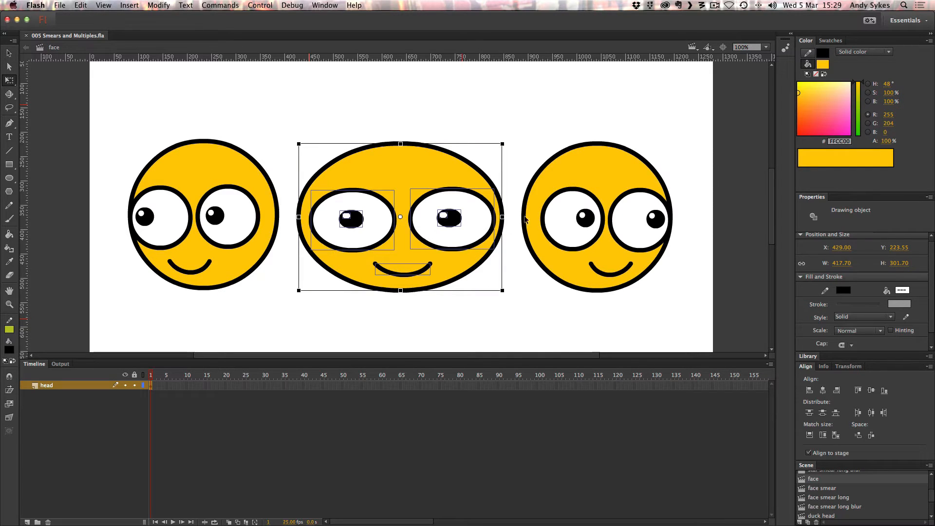
click(552, 138)
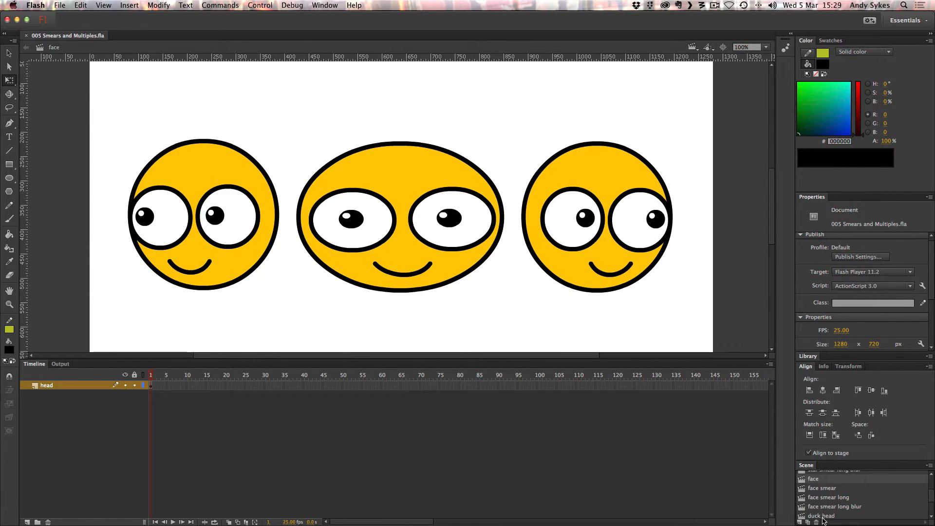
Open the face smear scene and play its animation five times.
click(816, 489)
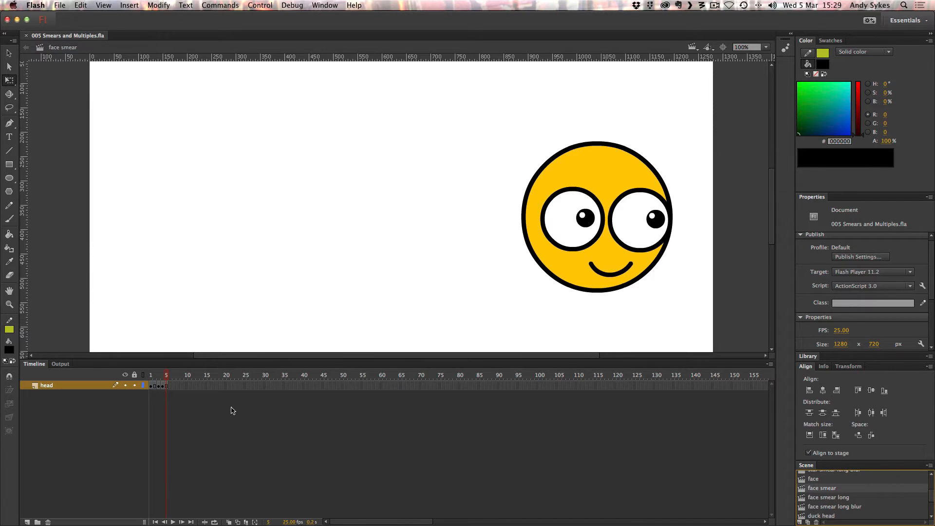
key(Return)
key(Return)
key(Return)
key(Return)
key(Return)
Step through the face smear from frame 1 past the stretched face on frame 3, and replay it from the start.
click(150, 386)
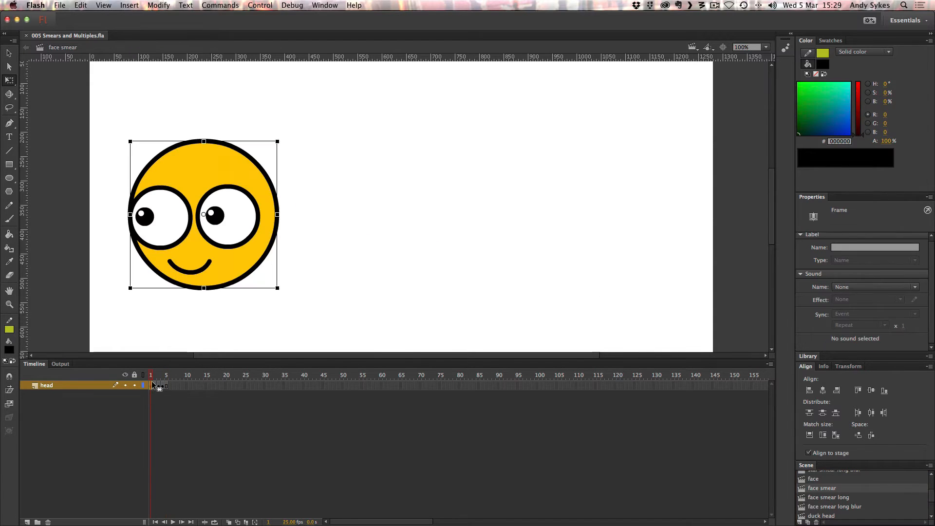
click(152, 377)
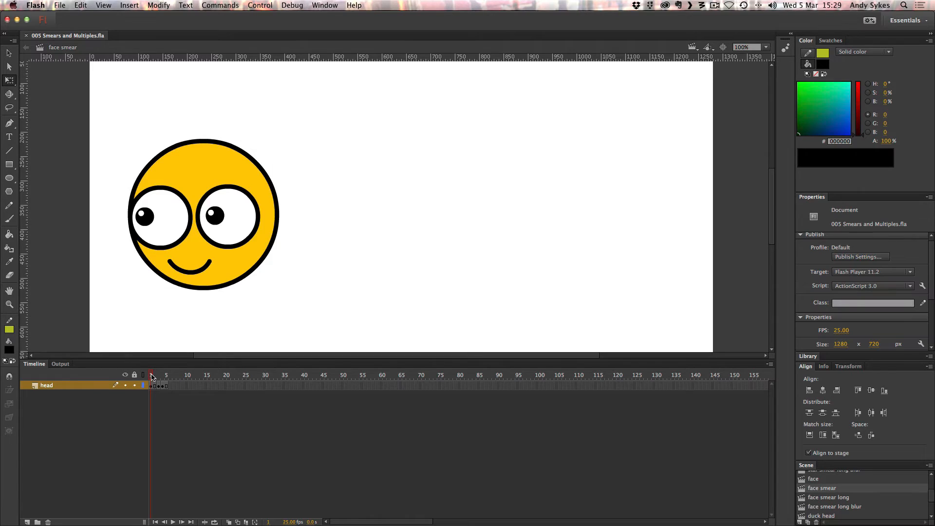
drag(164, 376, 158, 378)
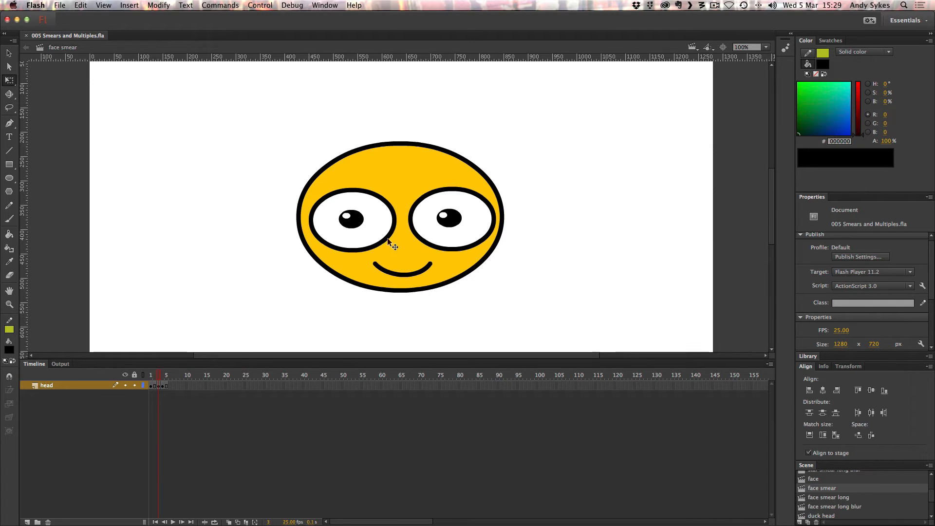
click(162, 377)
mouse_move(162, 377)
mouse_down()
mouse_move(153, 378)
mouse_move(171, 378)
mouse_move(80, 383)
mouse_up()
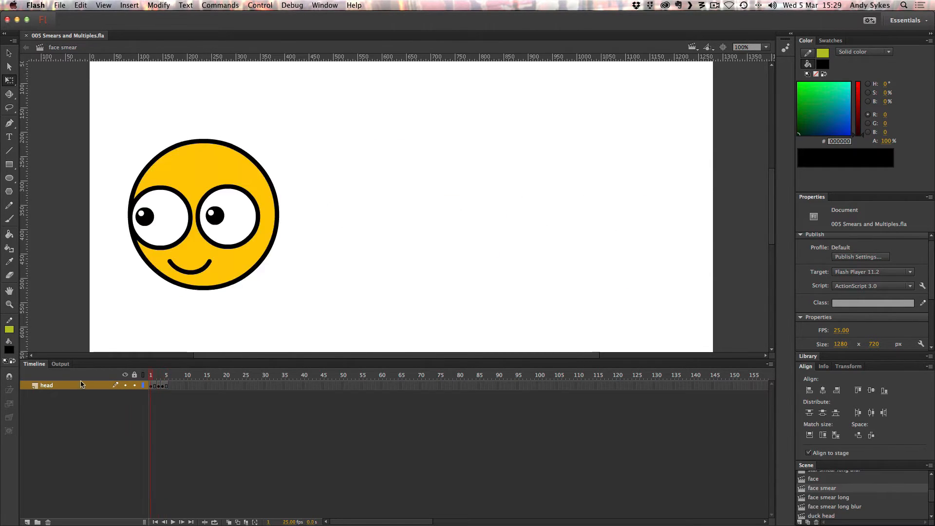
key(Return)
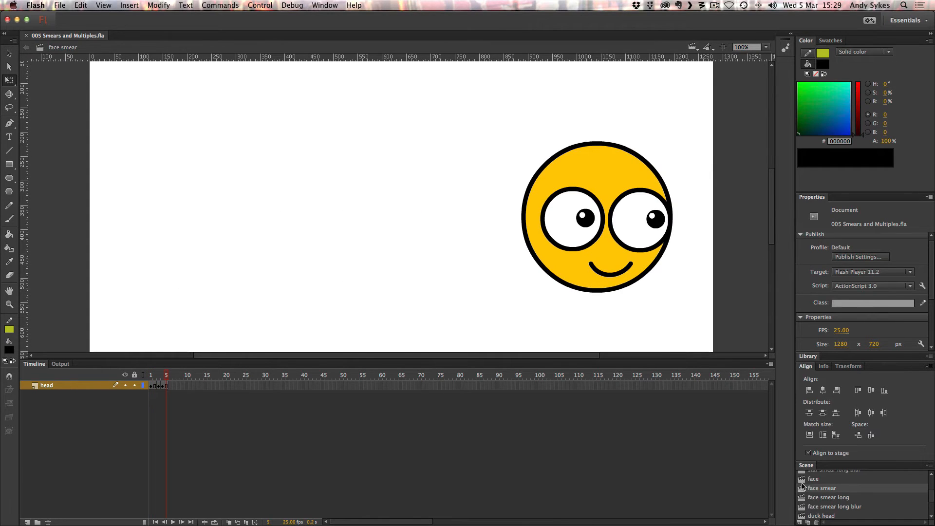
Open the face smear long scene and compare its opening faces on frame 1 and frame 3, stepping back and forth.
click(817, 498)
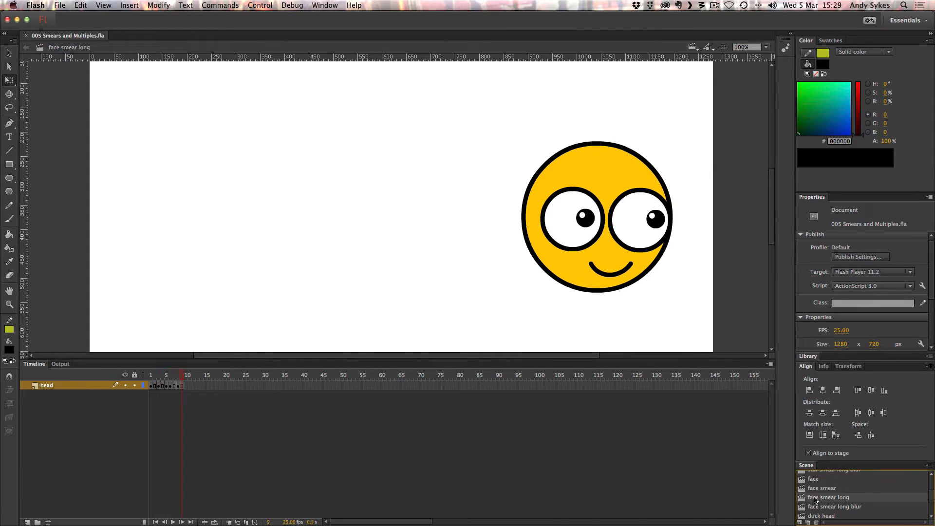
click(151, 379)
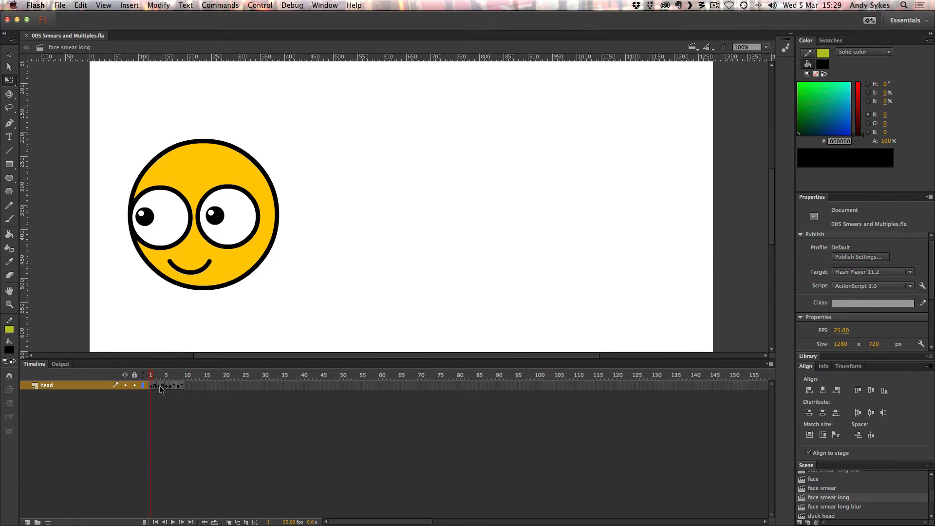
click(159, 386)
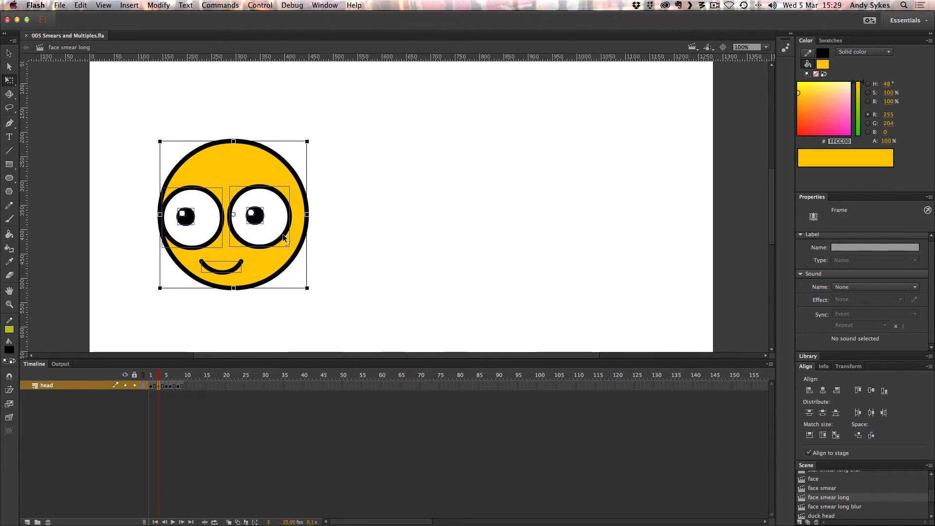
click(150, 212)
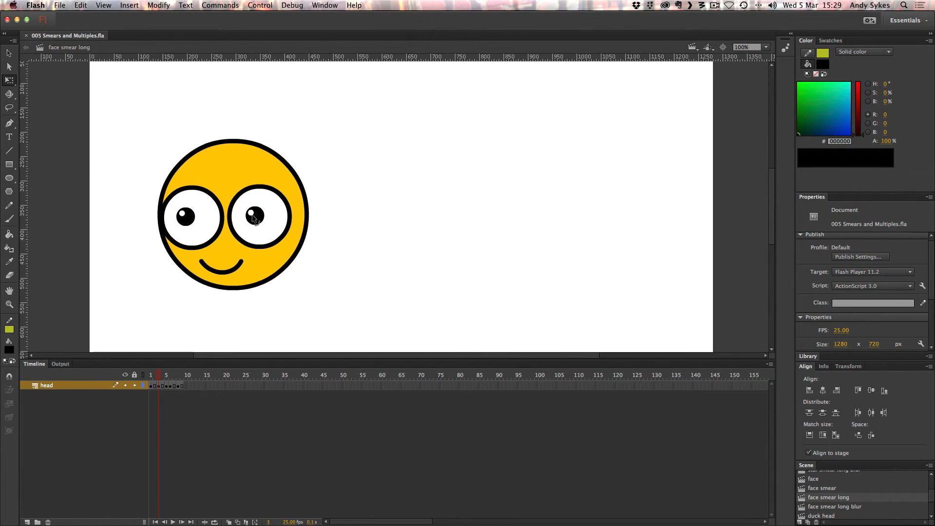
key(comma)
key(period)
key(comma)
key(period)
Show the stretched face on frame 5, and step repeatedly back and forth through the right-looking face frames that follow it.
click(166, 386)
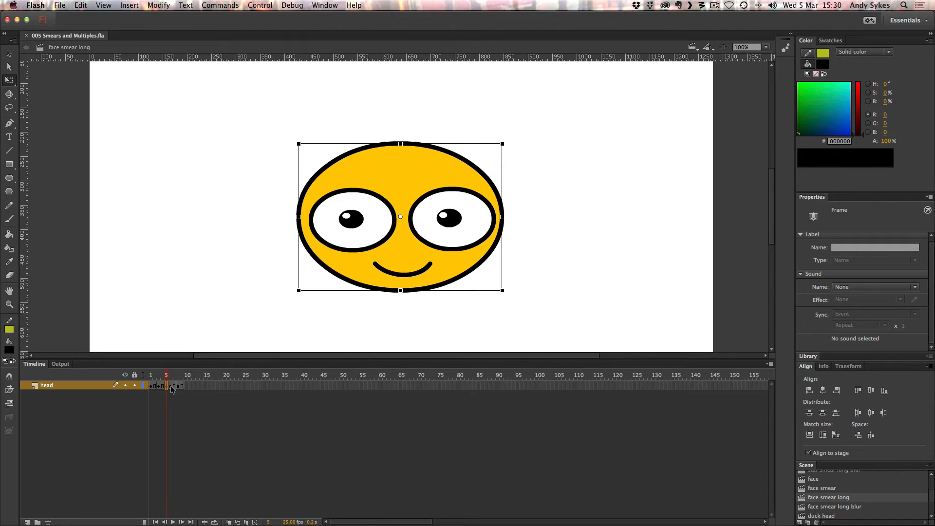
click(171, 385)
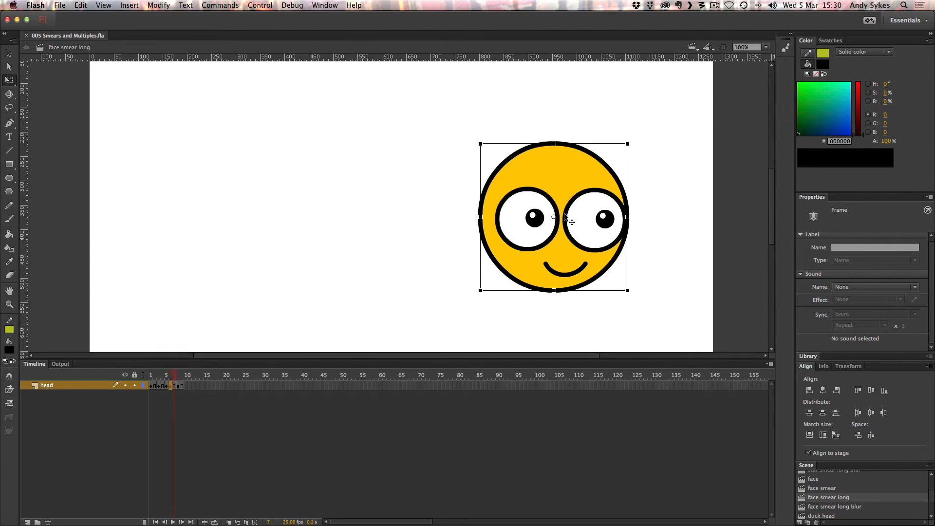
key(period)
key(comma)
key(period)
key(comma)
key(period)
key(comma)
key(period)
key(comma)
Play the long face smear animation repeatedly to judge how the extra in-between faces affect the turn.
key(Return)
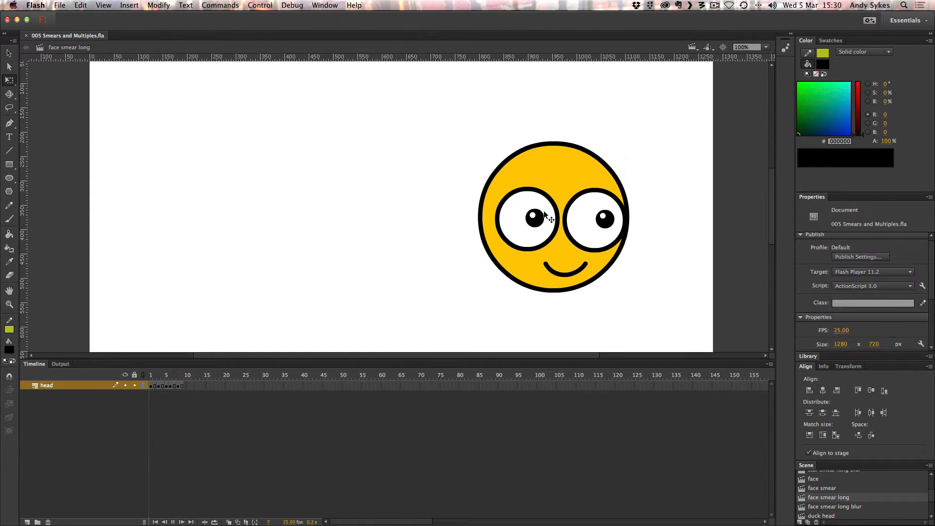
key(Return)
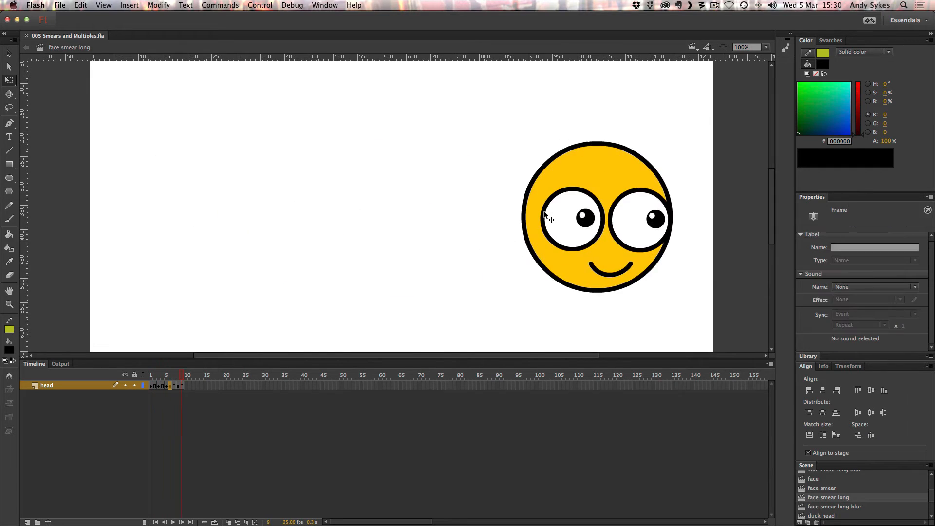
key(Return)
key(Return)
key(Return)
key(Return)
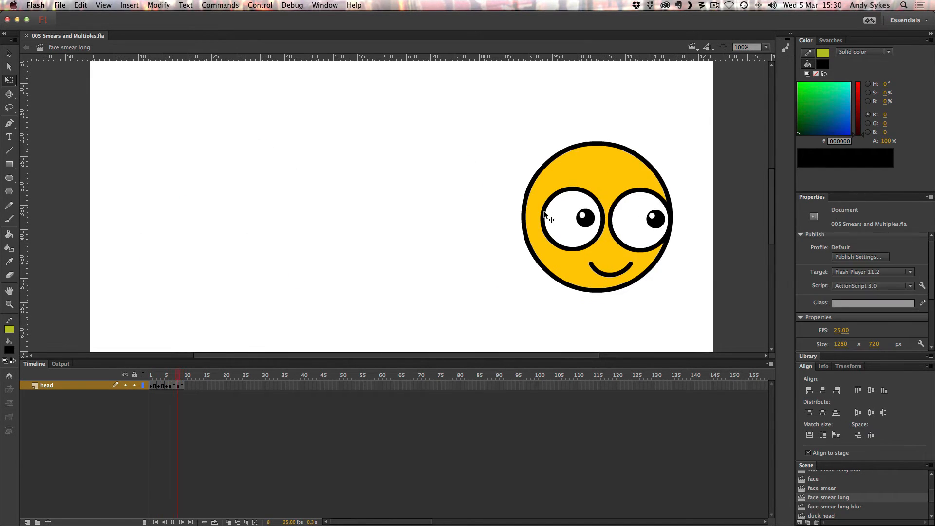
key(Return)
key(Return)
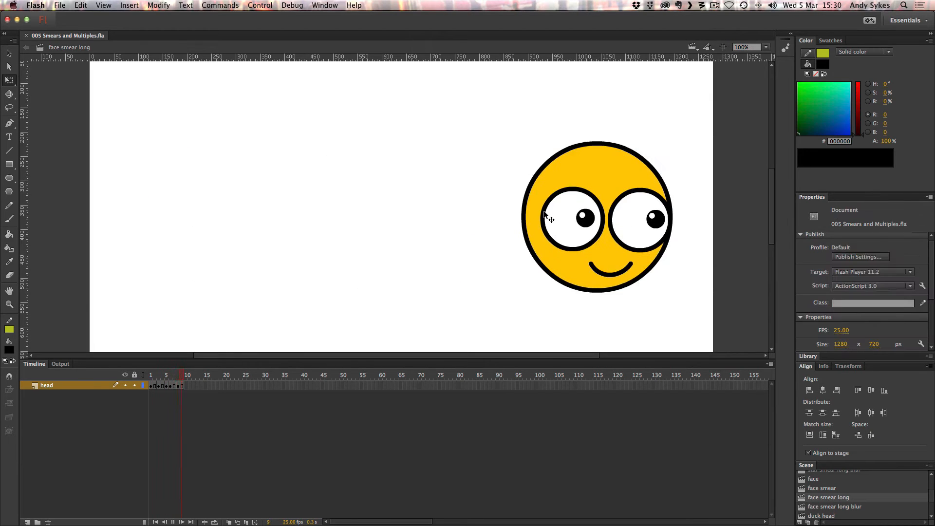
key(Return)
key(Return)
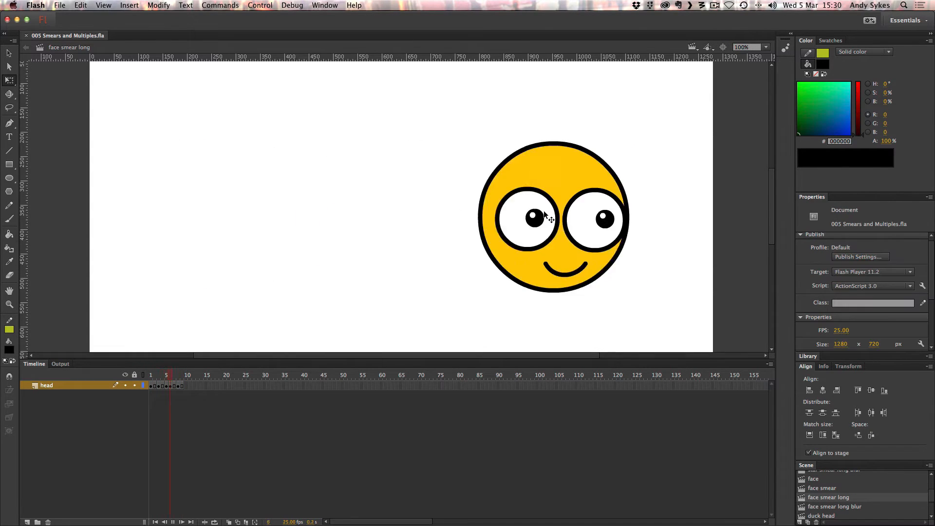
key(Return)
key(Return)
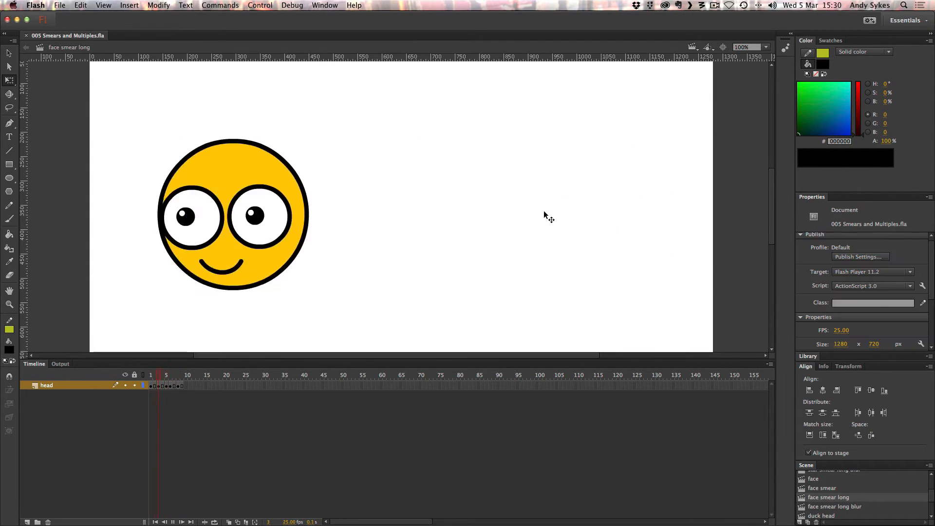
key(Return)
key(Return)
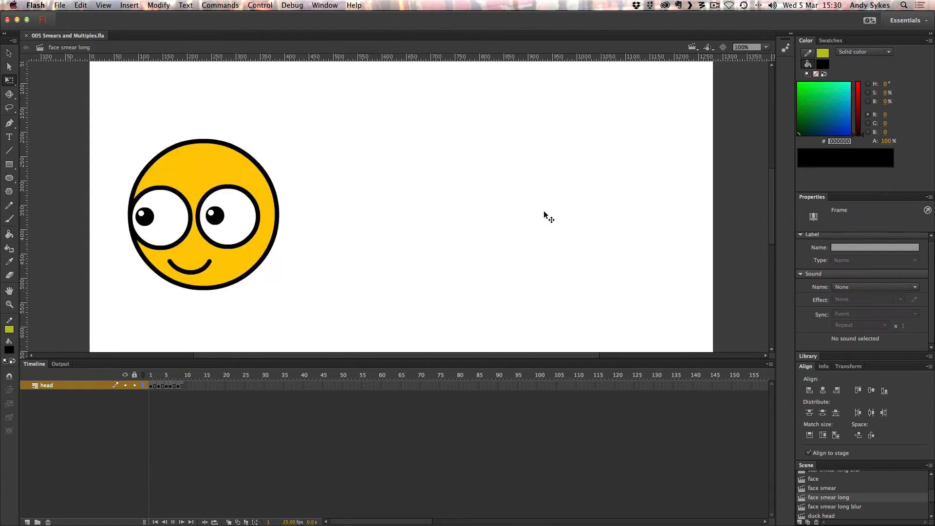
Open the face smear long blur scene and play its animation several times.
click(840, 507)
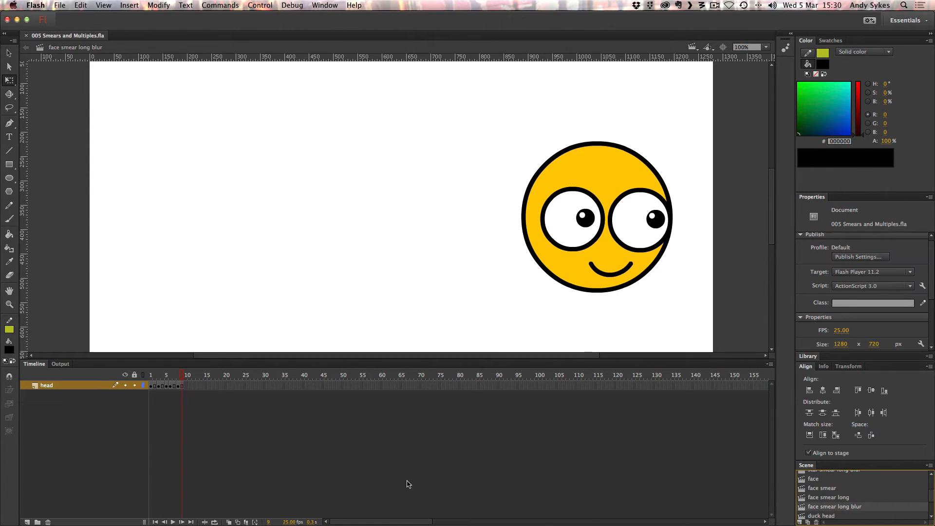
key(Return)
key(Return)
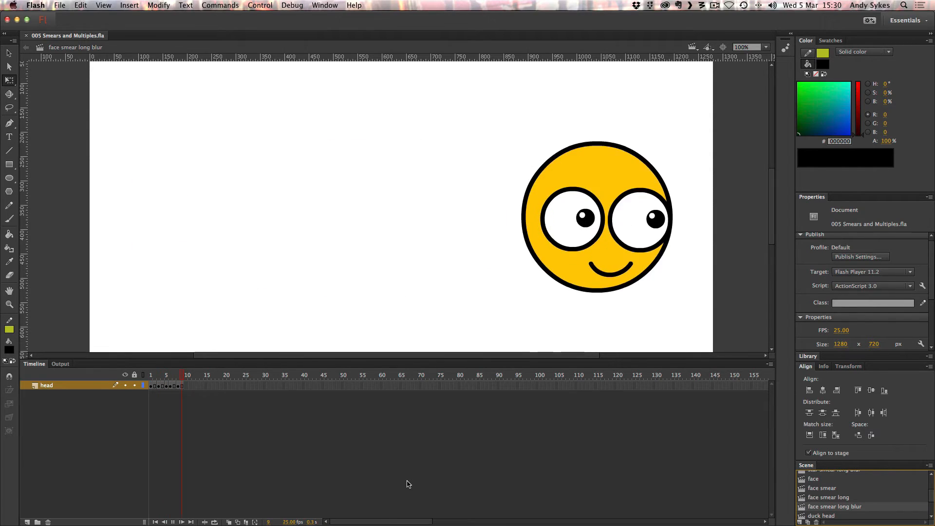
key(Return)
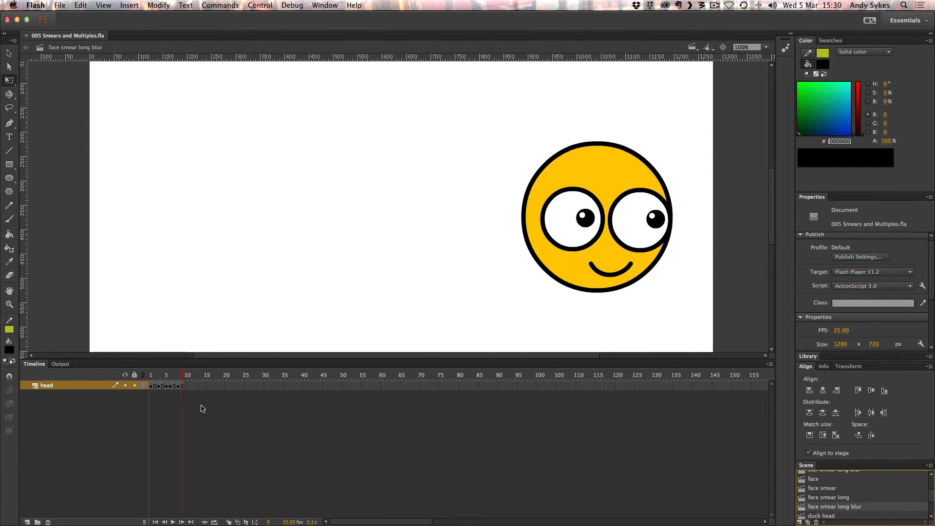
Select the blurred face on frame 5 to examine its movie clip, and replay the blurred smear animation.
click(165, 386)
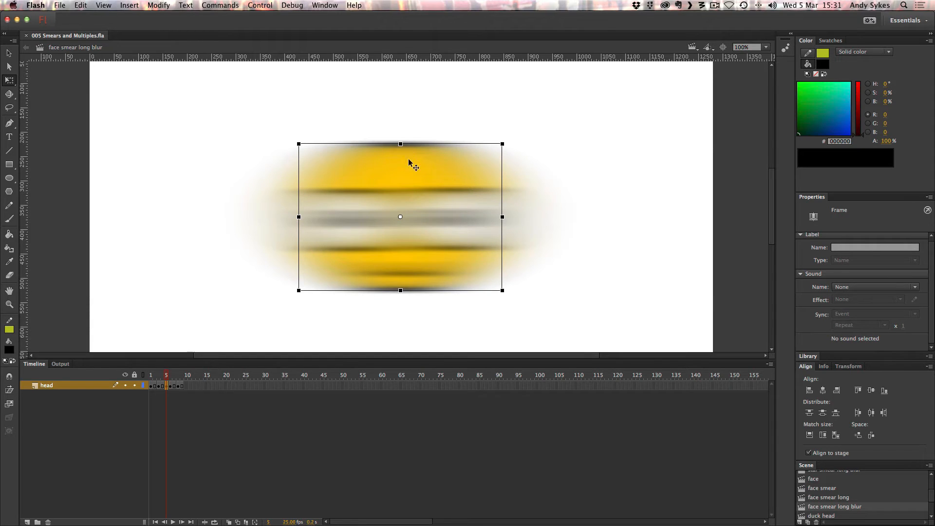
click(411, 184)
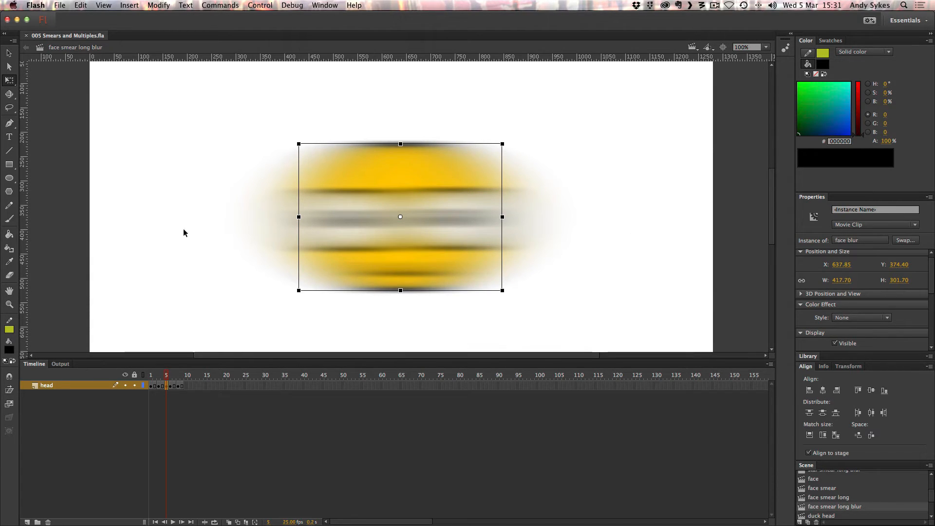
key(Return)
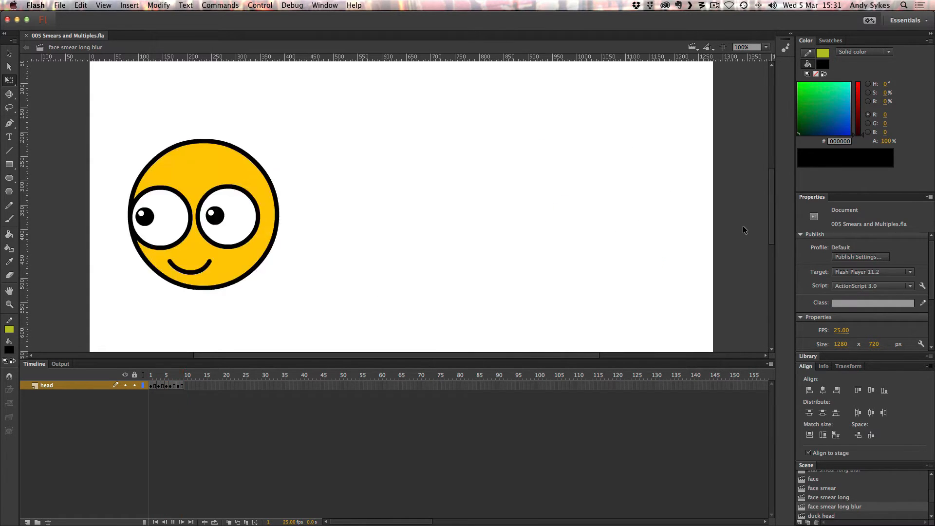
key(Return)
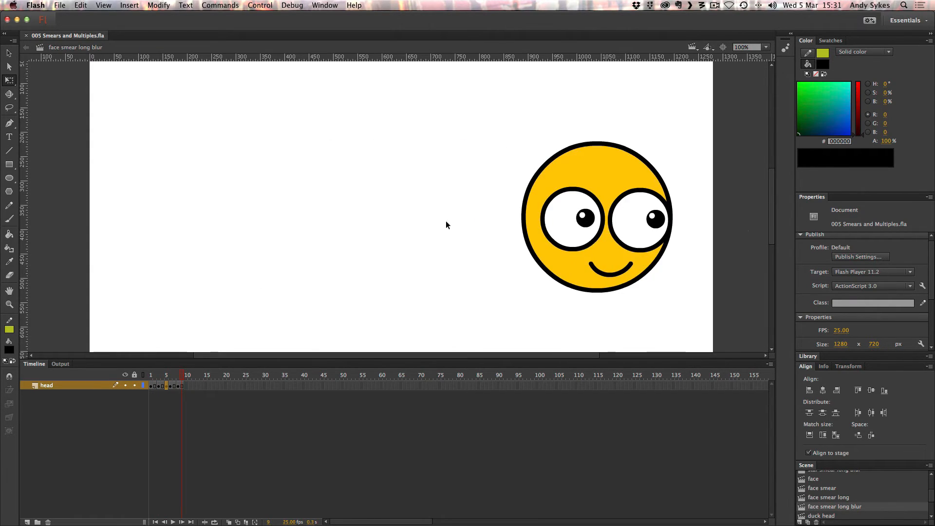
Return to frame 5, and clear and reselect the blurred face to examine its horizontal blur against its bounding box.
click(167, 386)
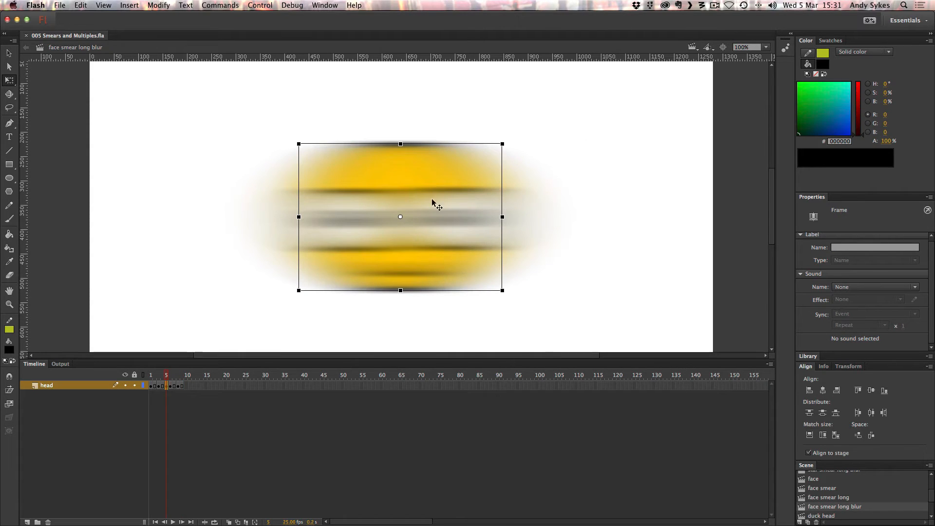
click(639, 224)
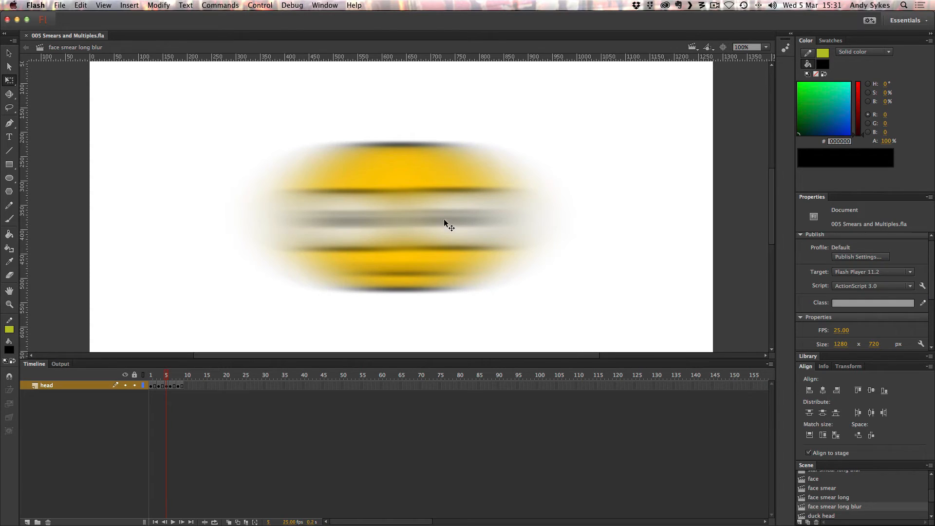
click(381, 162)
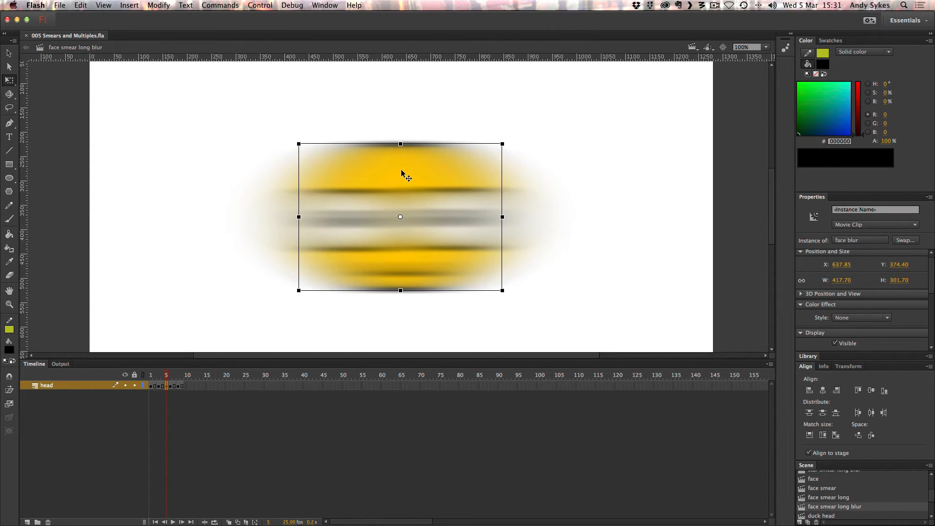
click(486, 165)
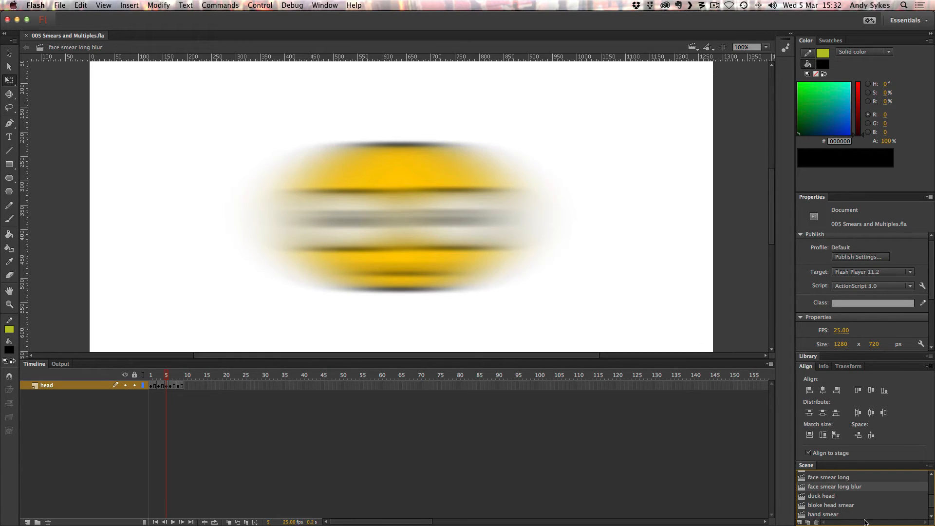
Open the duck head scene and step through its frames to examine the multiple-eyed smear drawing on frame 3.
click(815, 495)
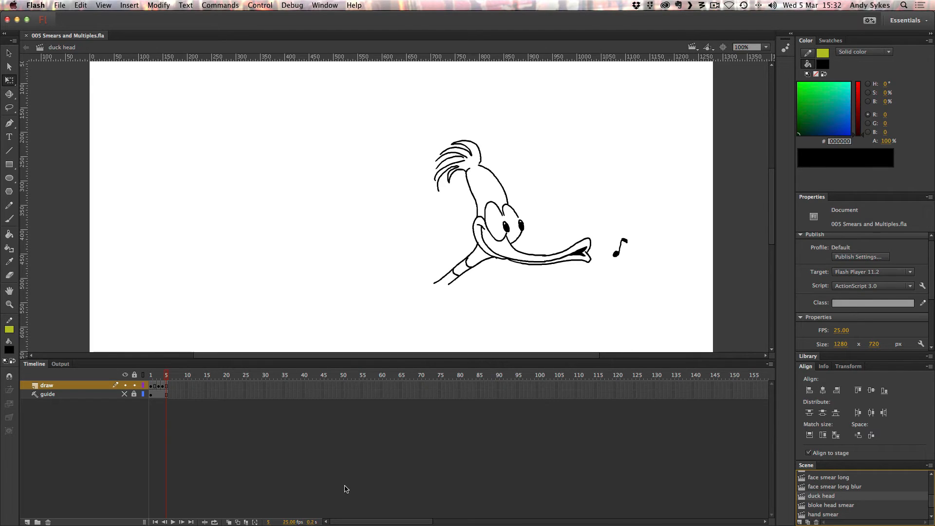
key(comma)
key(comma)
key(comma)
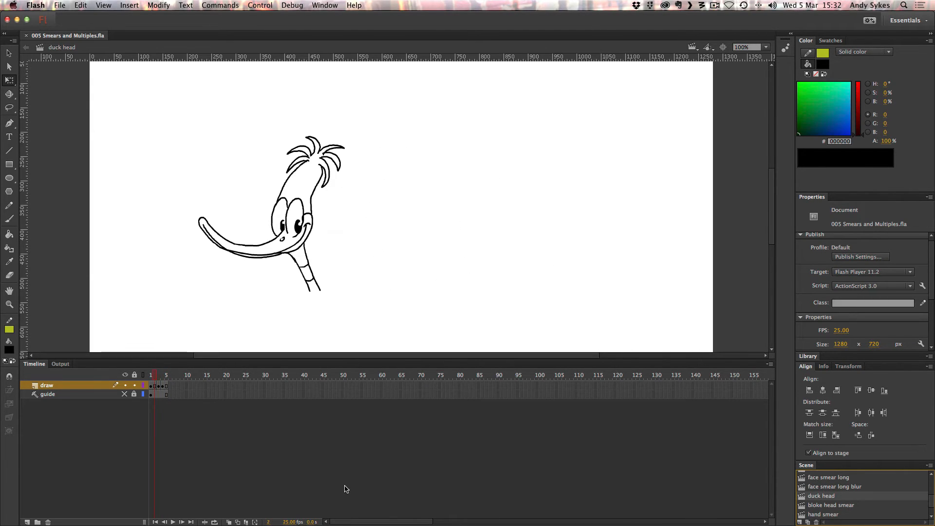
key(period)
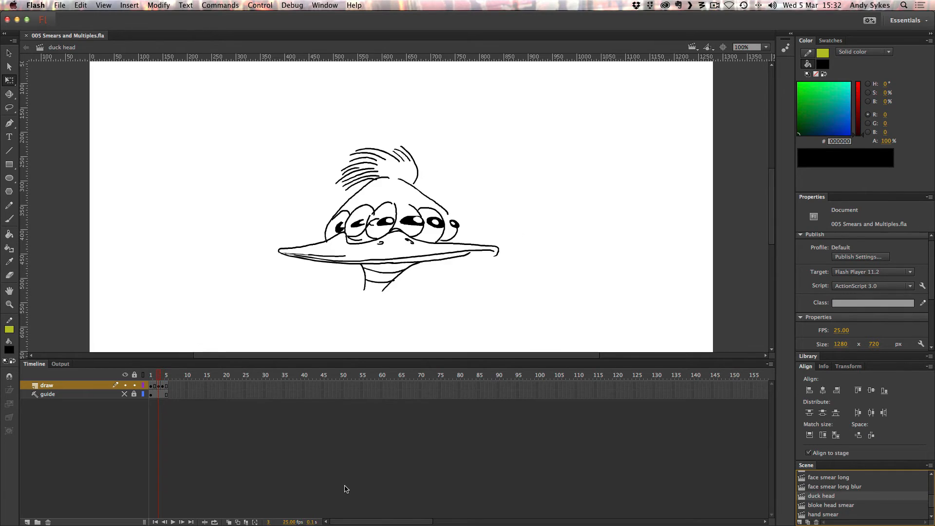
key(.)
key(.)
key(.)
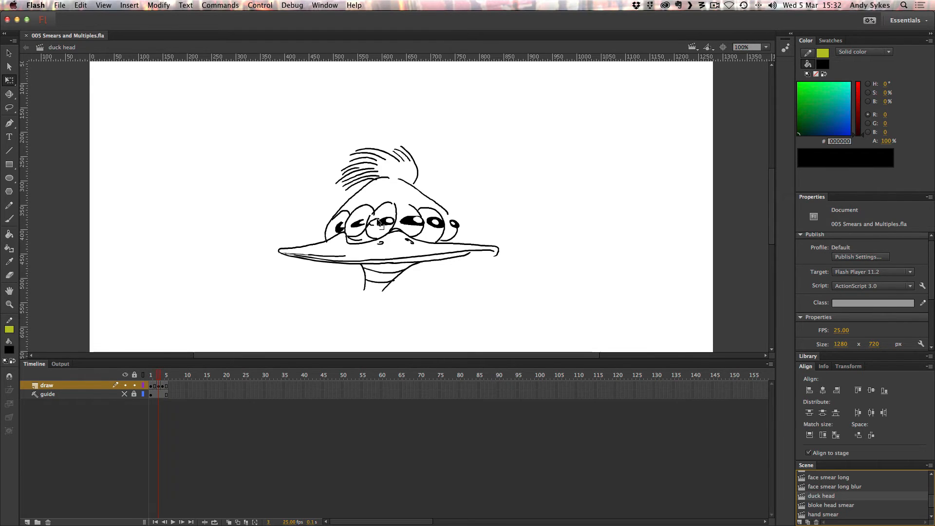
Go back to the start of the duck head turn and play its animation repeatedly.
key(comma)
key(comma)
key(Return)
key(Return)
key(Return)
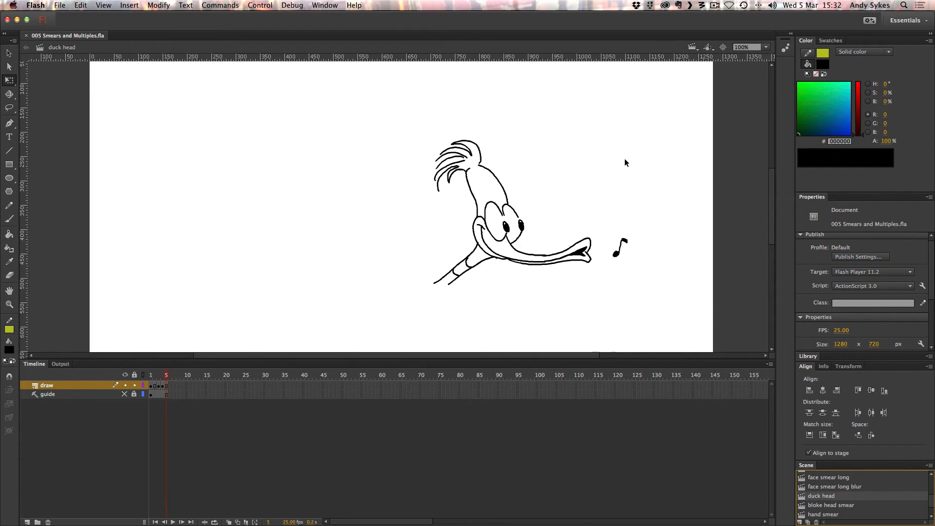
key(Return)
key(Return)
key(Return)
key(Return)
key(Return)
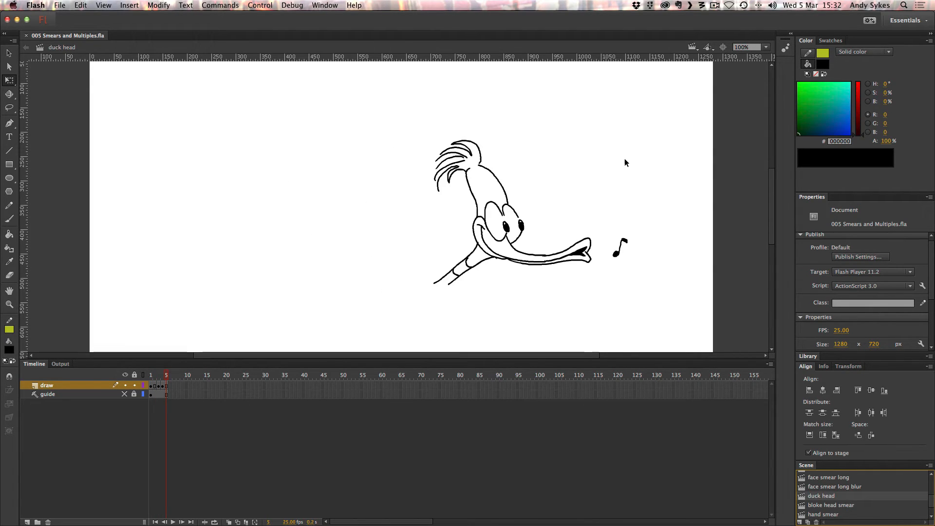
Open the bloke head smear scene and play its head-turn animation four times.
click(826, 507)
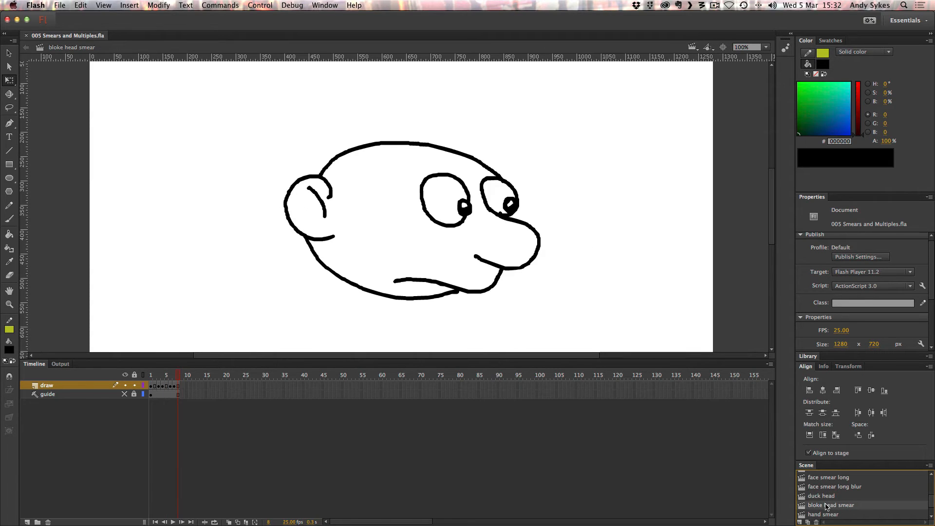
key(Return)
key(Return)
key(Return)
key(Return)
Examine the bloke head drawings on frames 1, 3, 4 and 6 in turn, switching to the Selection tool.
click(152, 385)
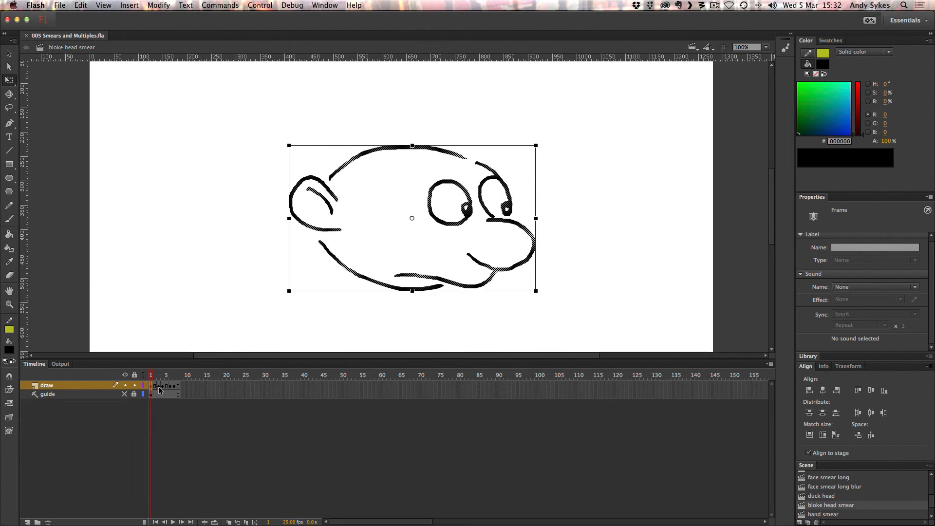
key(v)
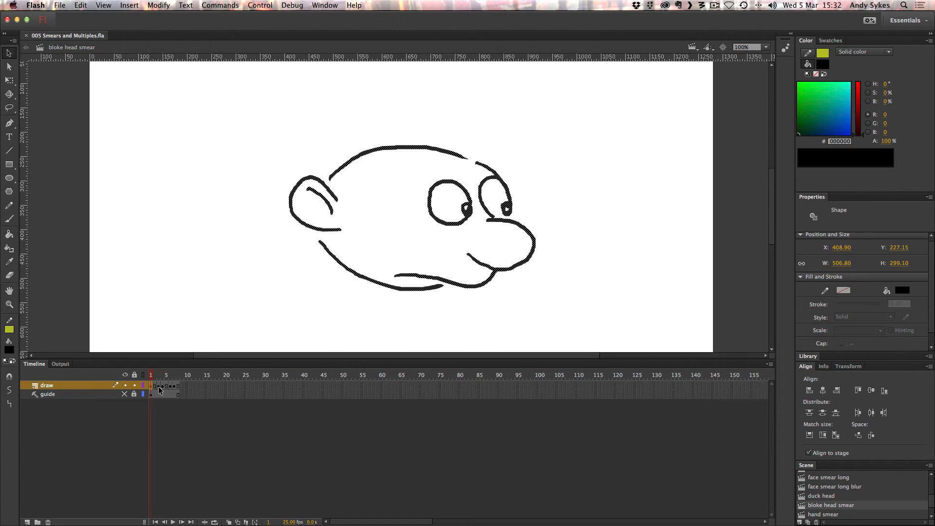
click(159, 386)
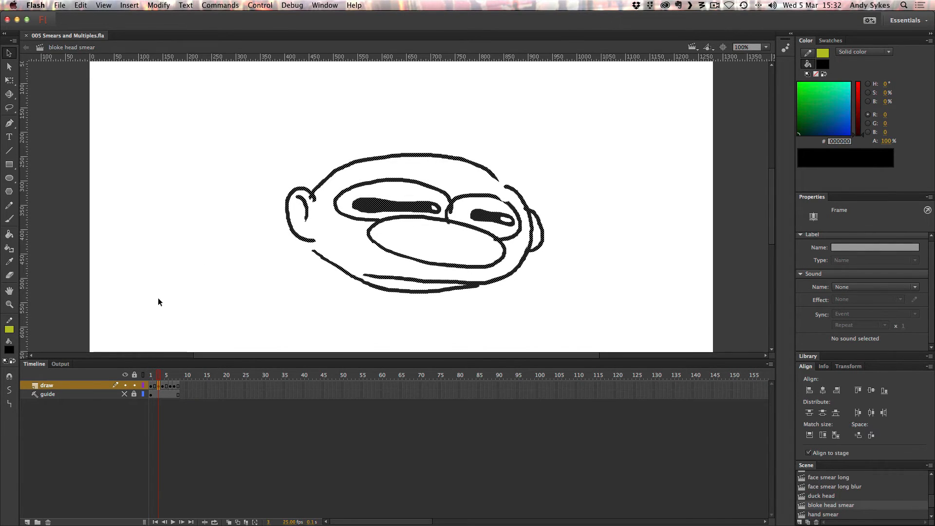
click(163, 386)
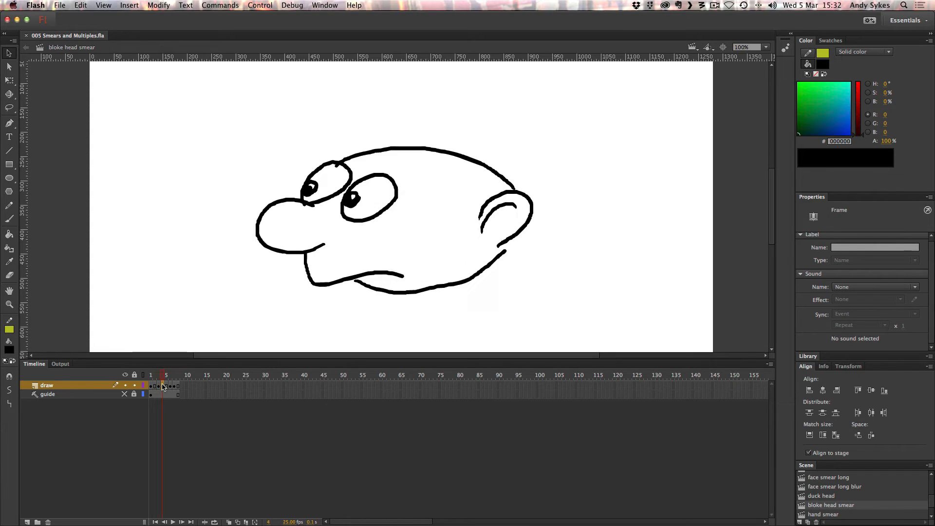
drag(163, 385, 168, 384)
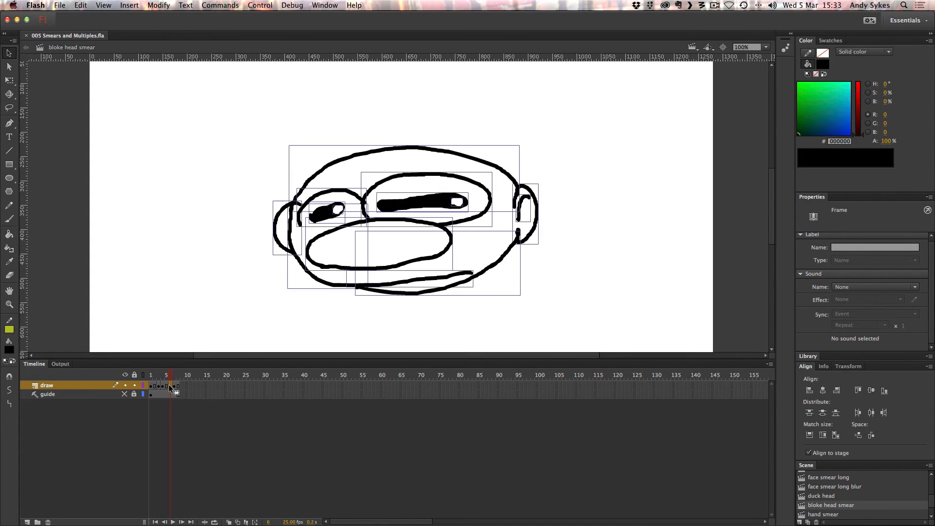
Open the hand smear scene and examine the hand drawings on frames 1, 3 and 4 in turn.
click(185, 308)
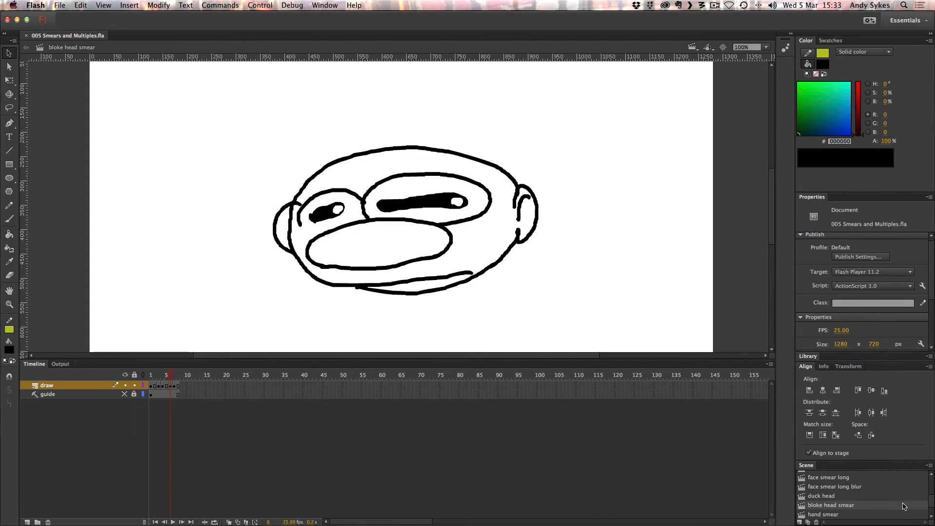
click(819, 514)
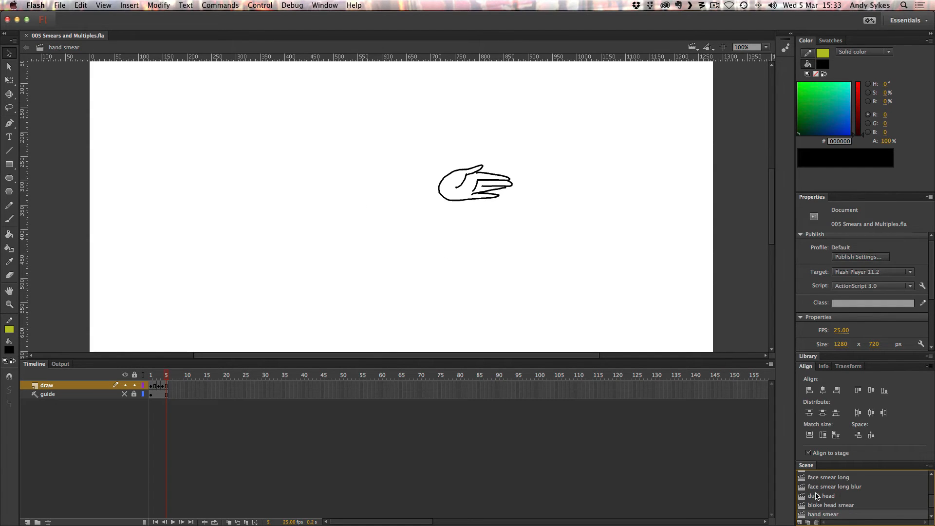
click(158, 386)
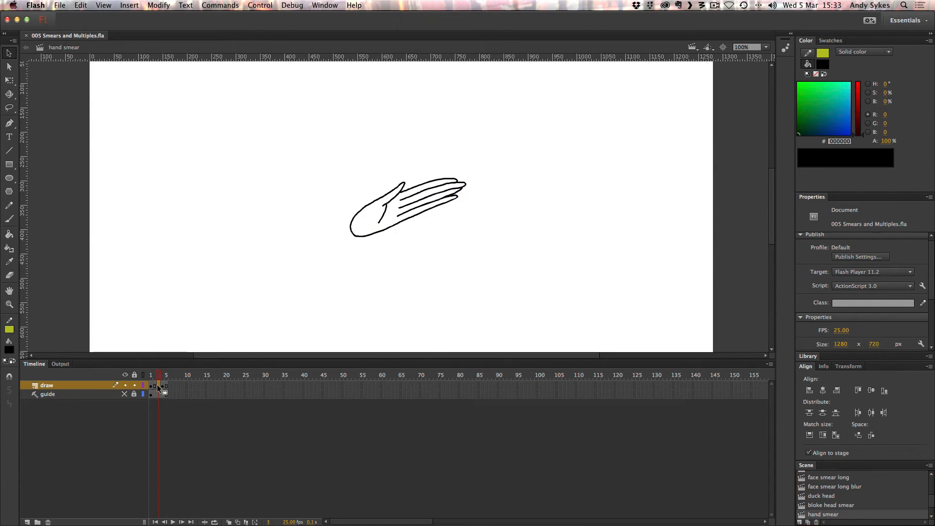
drag(157, 384, 151, 385)
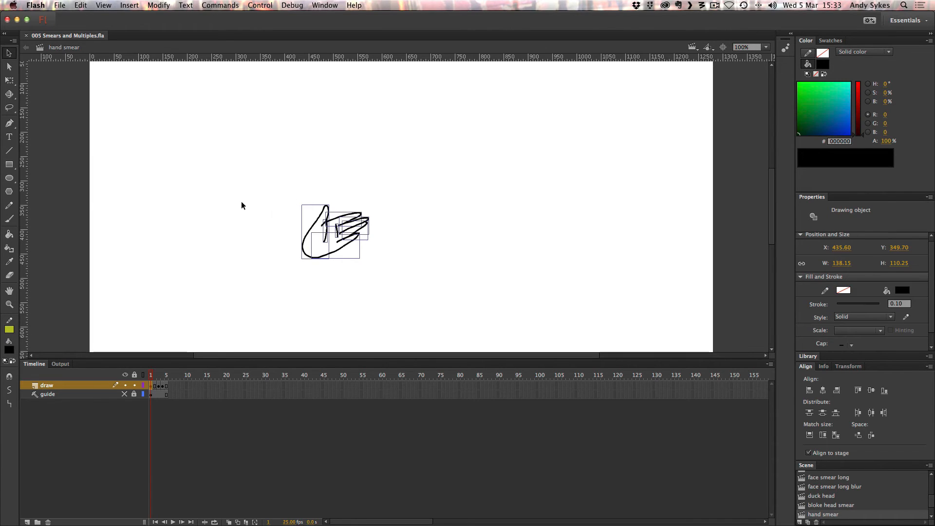
click(263, 263)
click(158, 386)
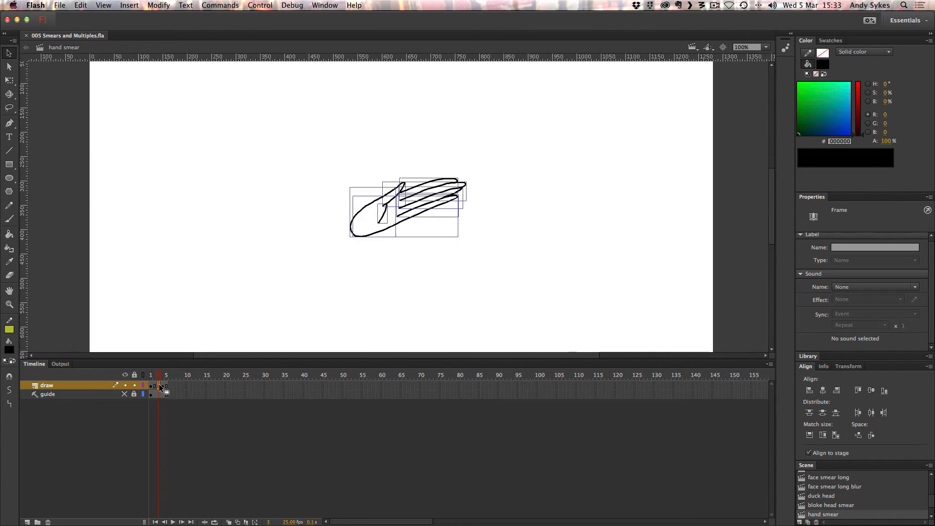
click(240, 288)
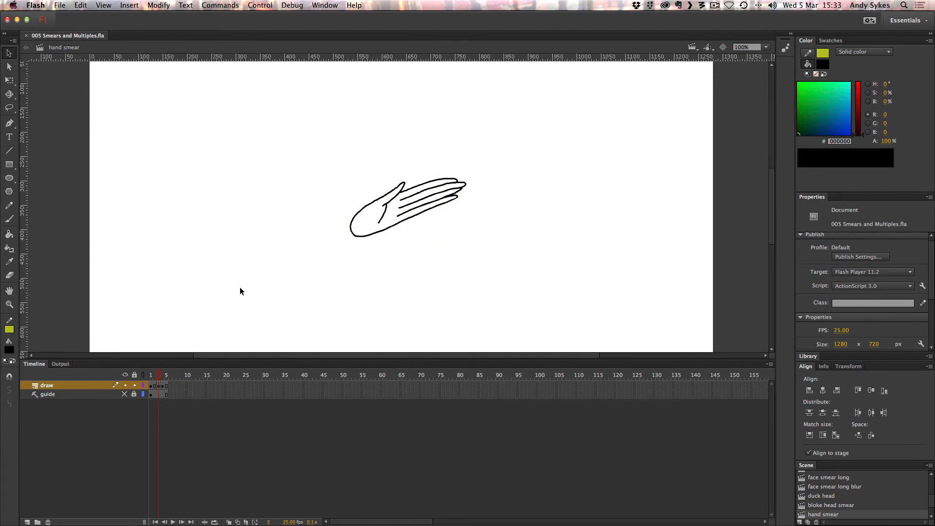
click(163, 385)
click(412, 295)
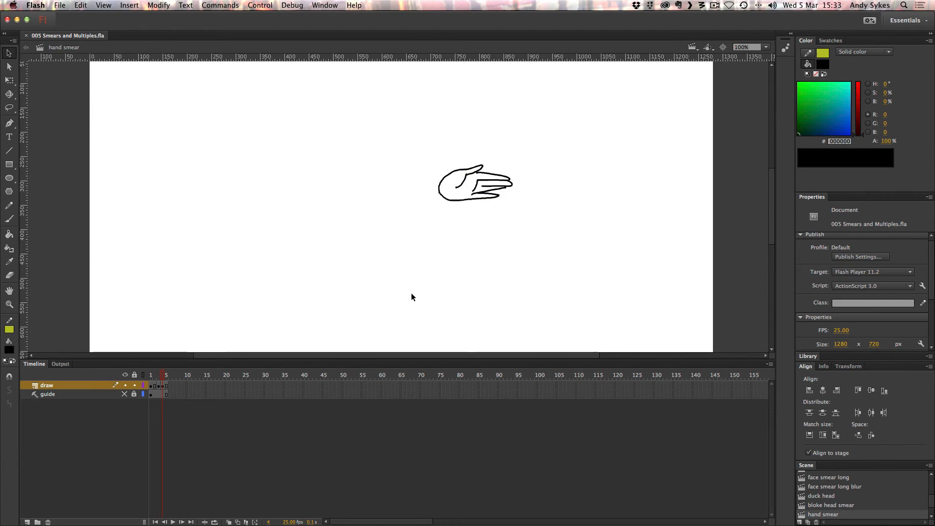
Play the hand smear animation three times.
key(Return)
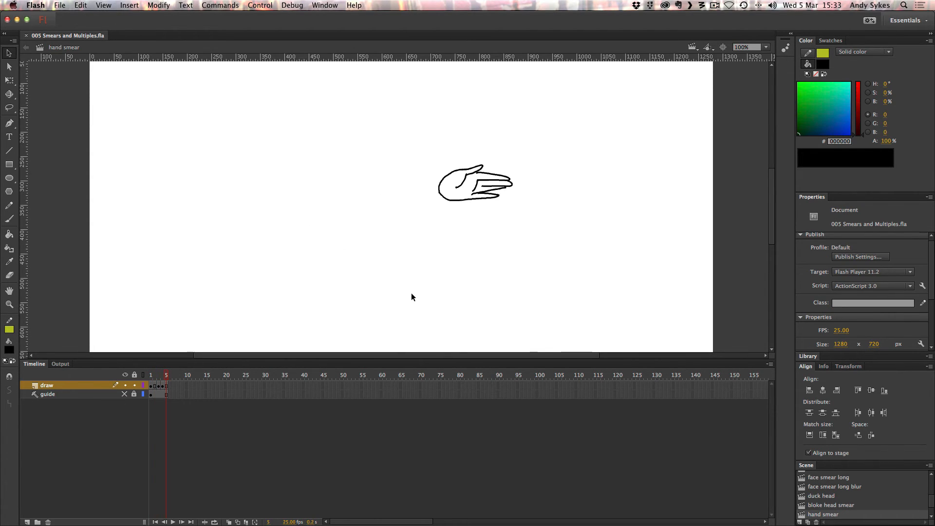
key(Return)
key(Return)
Open the hand slam scene and play its animation repeatedly.
drag(931, 500, 932, 508)
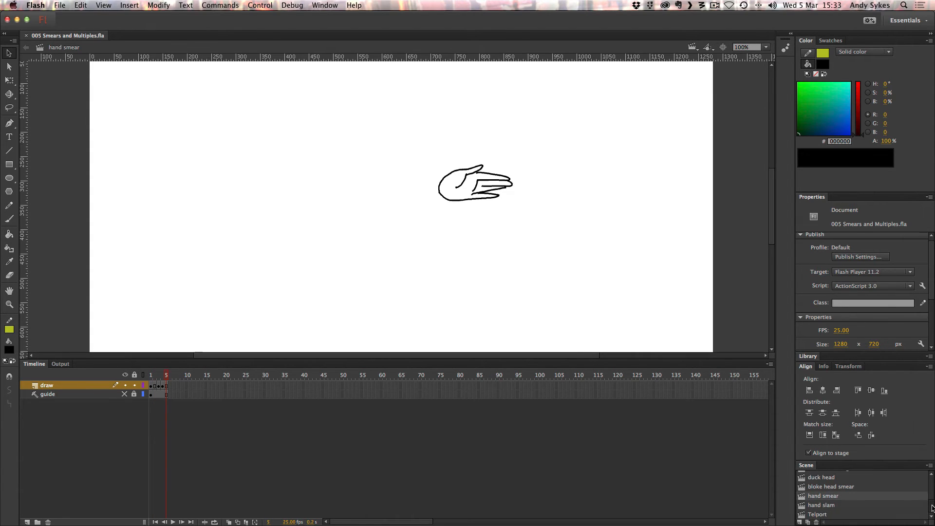
click(806, 505)
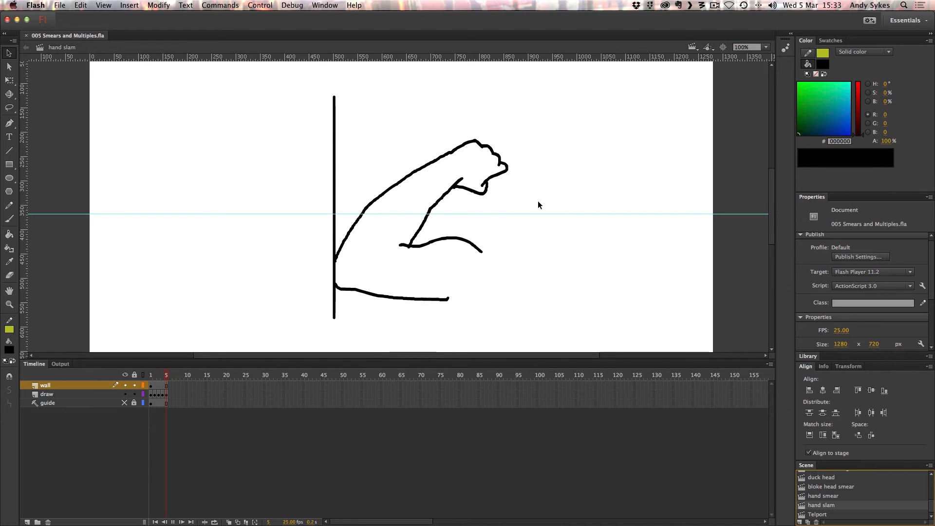
key(Return)
key(Return)
key(Return)
key(Return)
key(Return)
key(Return)
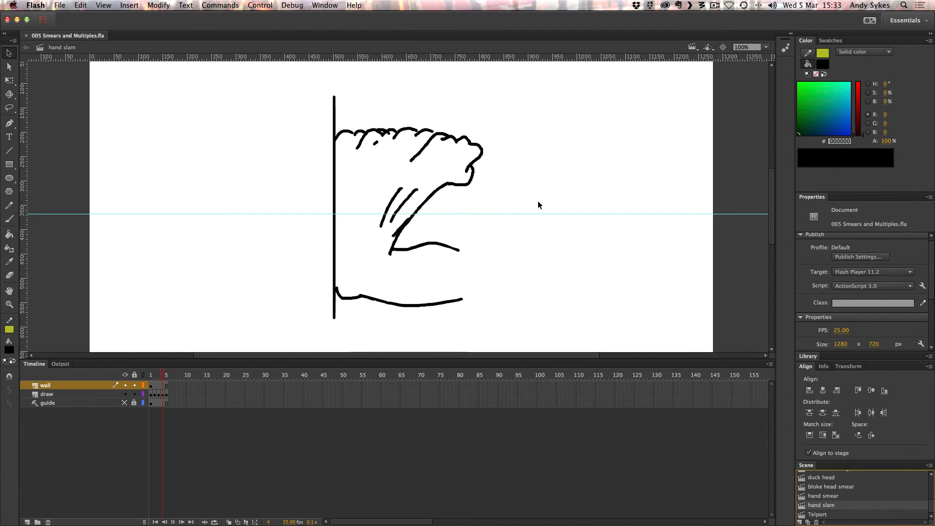
key(Return)
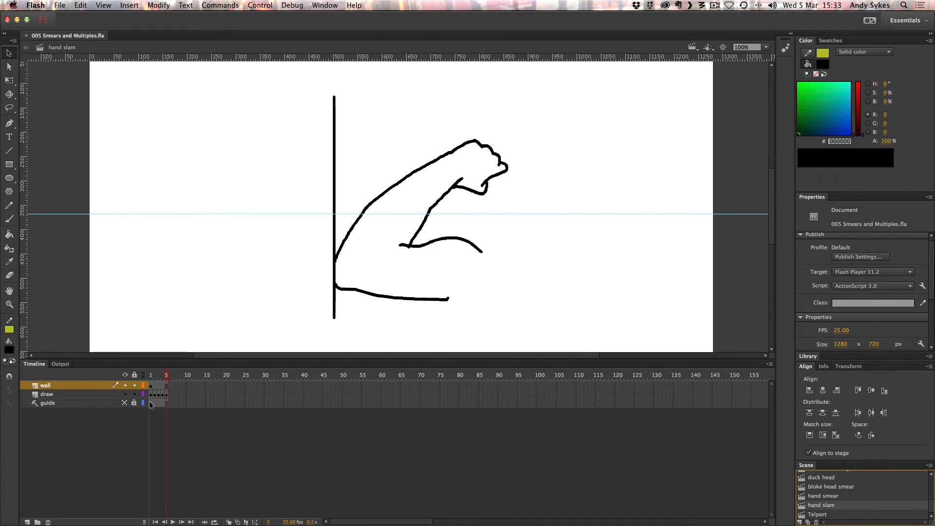
Step through the hand slam drawings from frame 1 to frame 5 and play the animation again.
click(150, 395)
key(period)
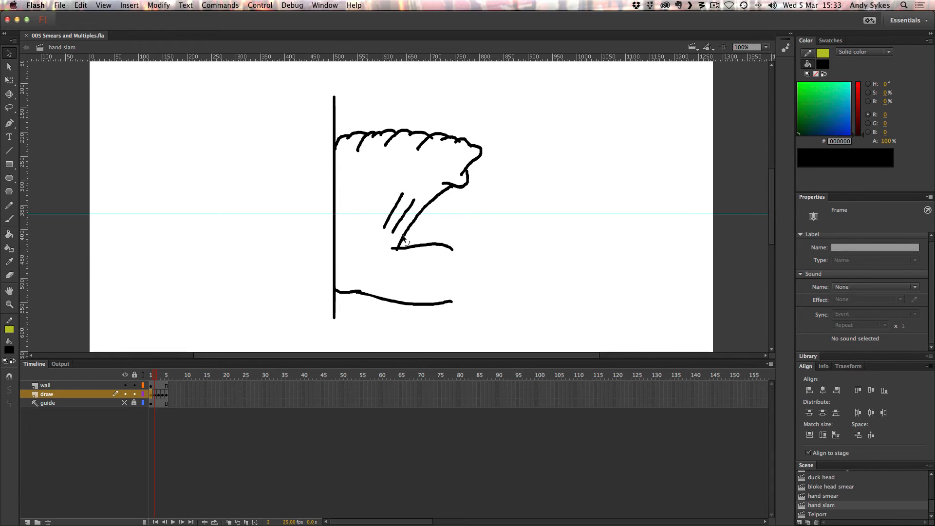
key(period)
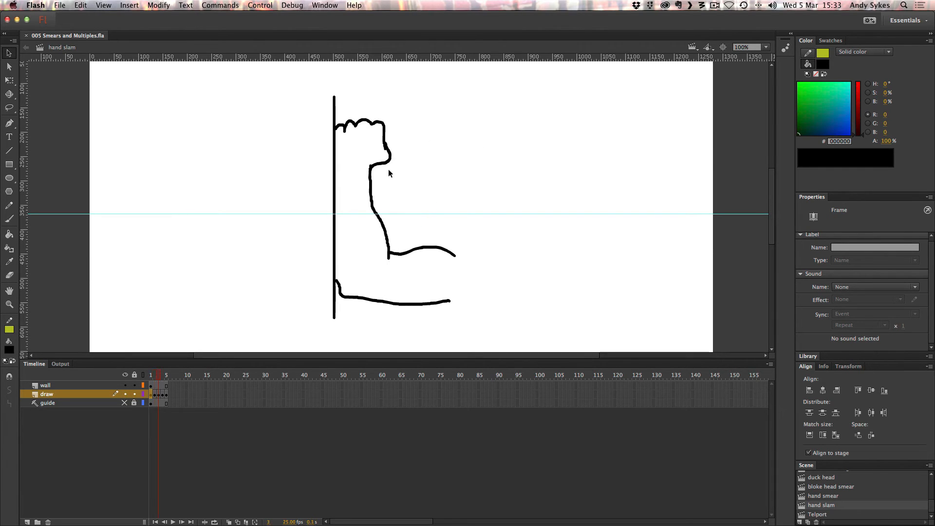
key(period)
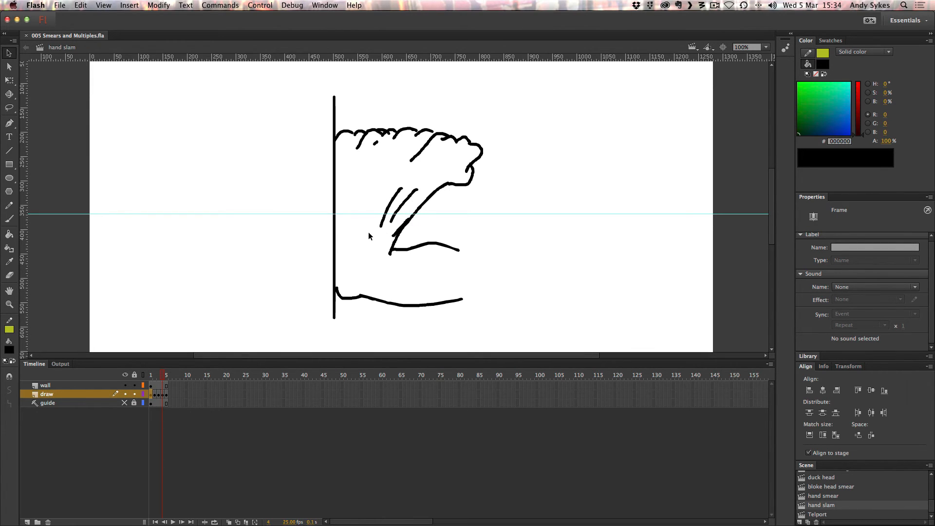
key(period)
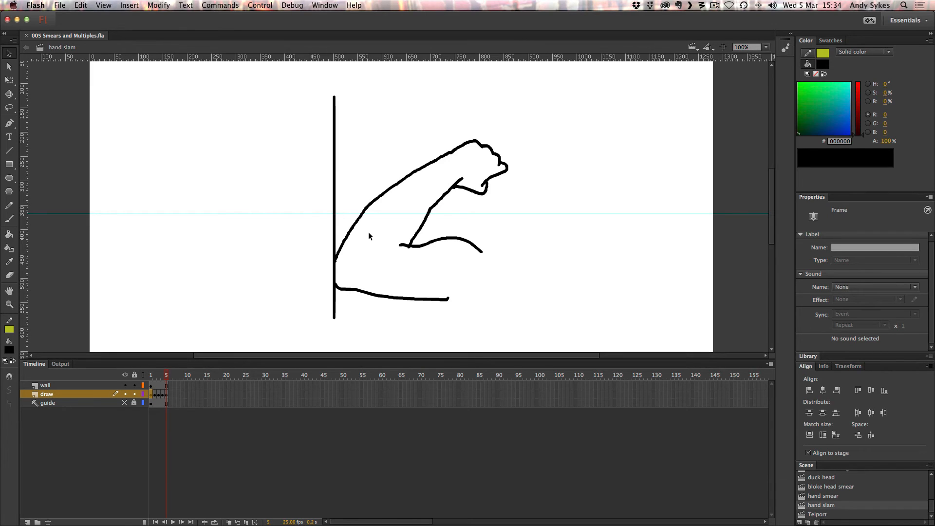
key(Return)
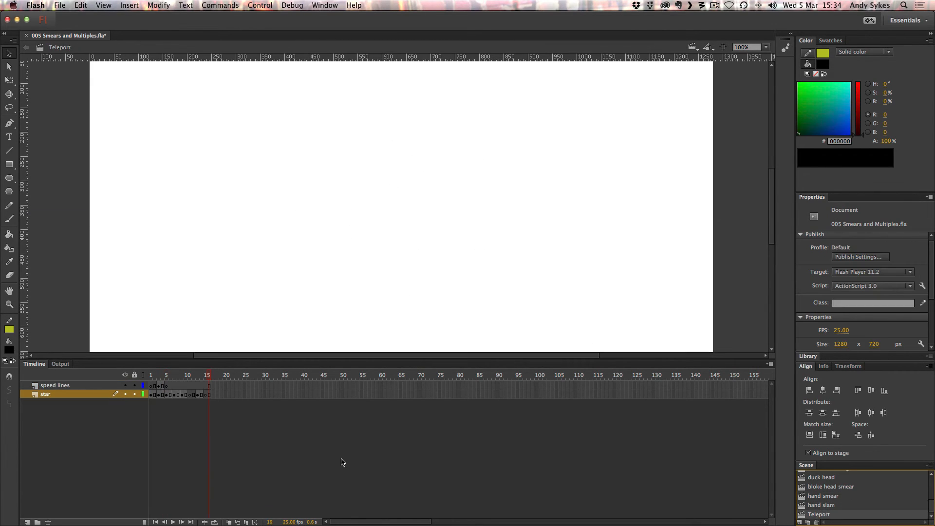
Step through the Teleport scene's star animation from frame 1 to its stretched scribble frames and play it back.
click(150, 376)
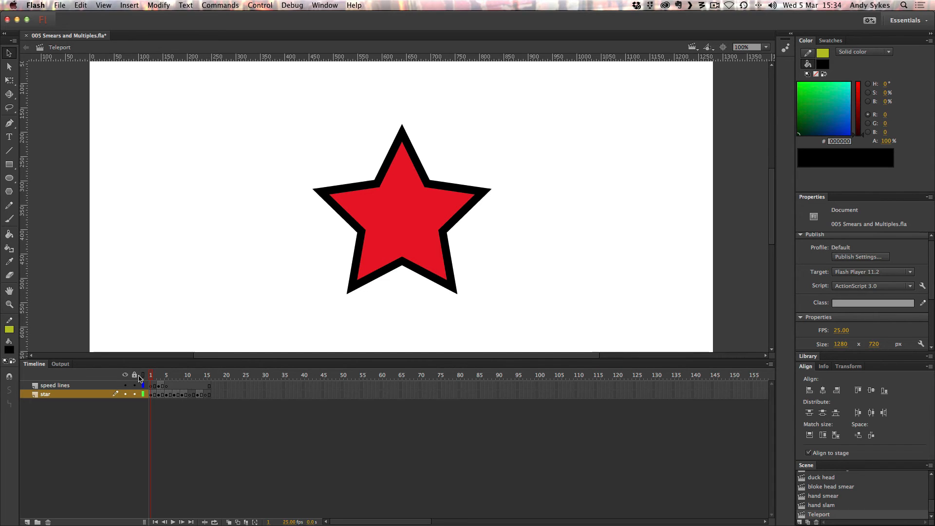
key(period)
key(period)
key(period)
key(period)
key(period)
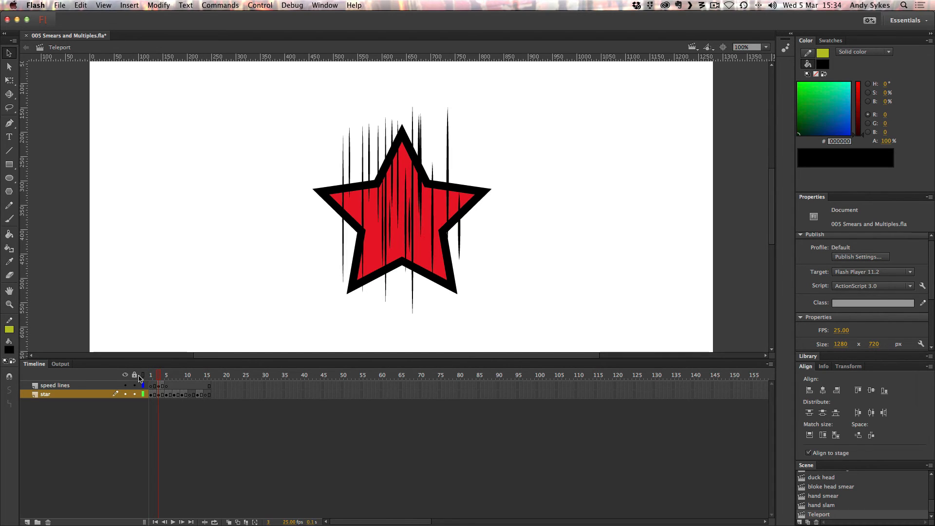
key(period)
key(period)
key(period)
key(period)
key(period)
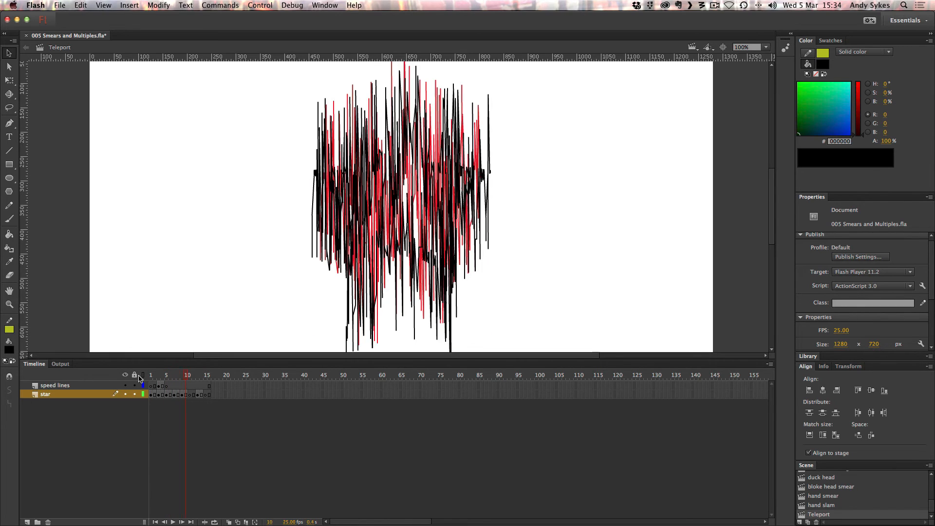
key(Return)
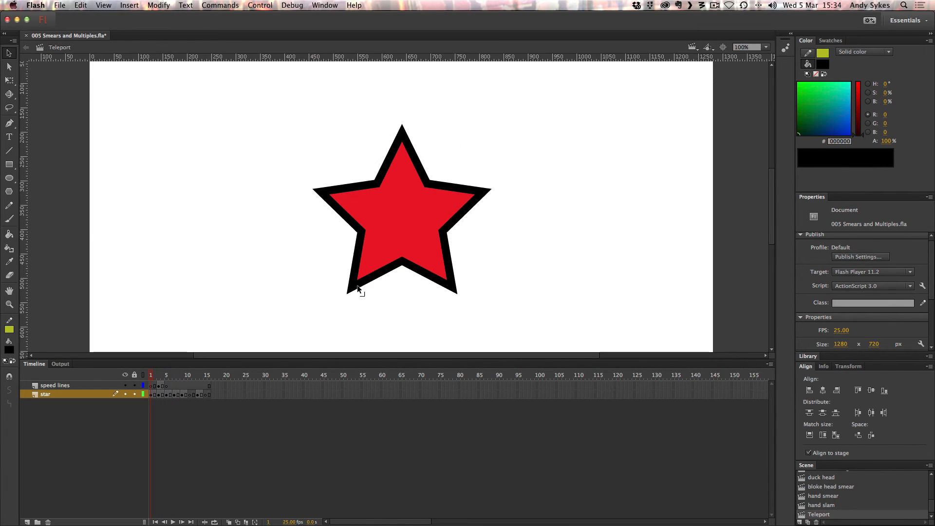
Examine the speed lines over the star on frames 3 and 4, and select the scribbled star on frame 5.
key(period)
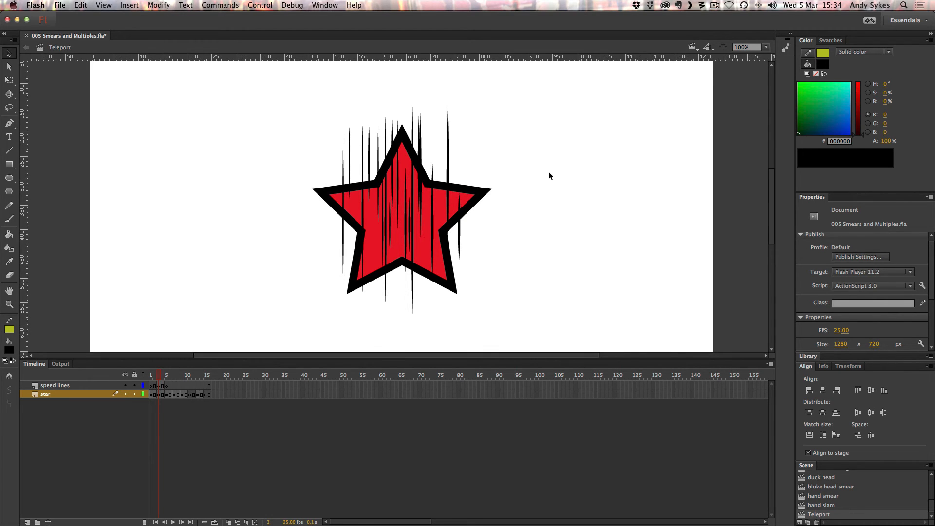
click(61, 386)
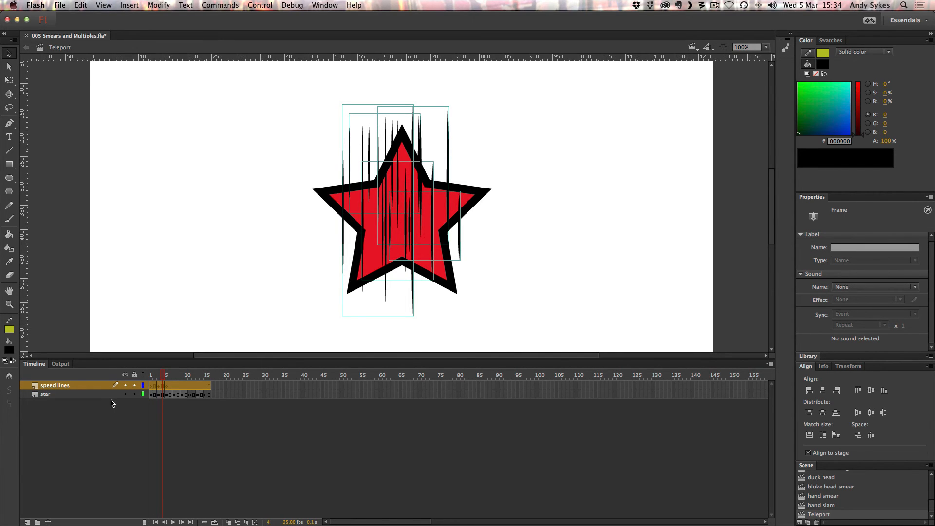
key(period)
click(377, 220)
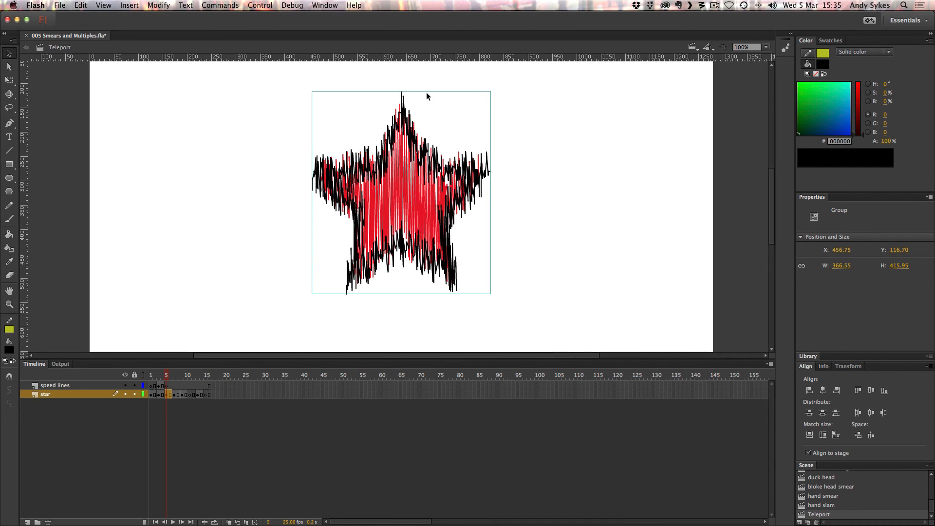
Switch to Illustrator and draw a five-pointed star about 454 px wide and 434 px high near the artboard's centre.
click(318, 509)
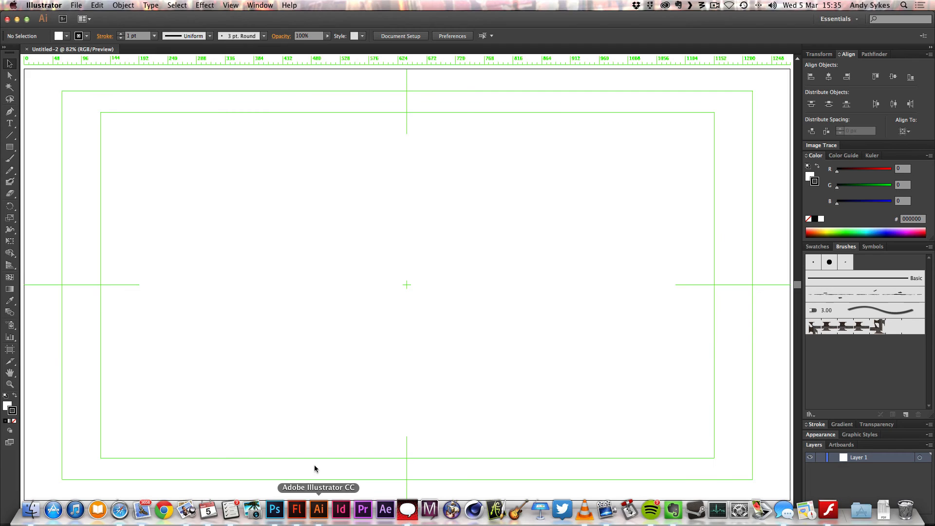
drag(10, 147, 54, 193)
drag(385, 233, 442, 310)
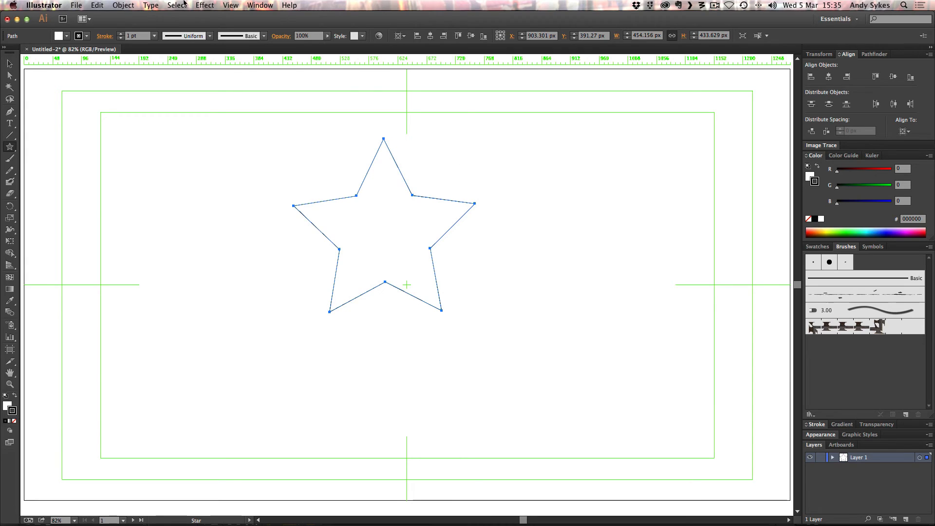
Set the star's stroke weight to 10 pt.
click(121, 36)
click(121, 36)
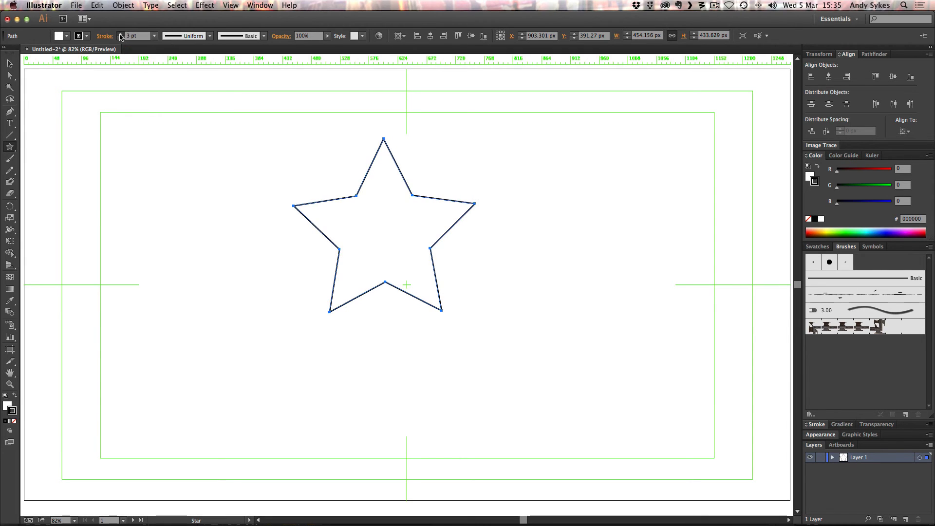
click(121, 37)
click(121, 36)
click(121, 37)
click(121, 37)
click(121, 37)
click(121, 36)
click(121, 36)
Start a Scribble effect on the star with its preview on, keeping the options dialog clear of the artwork.
click(204, 5)
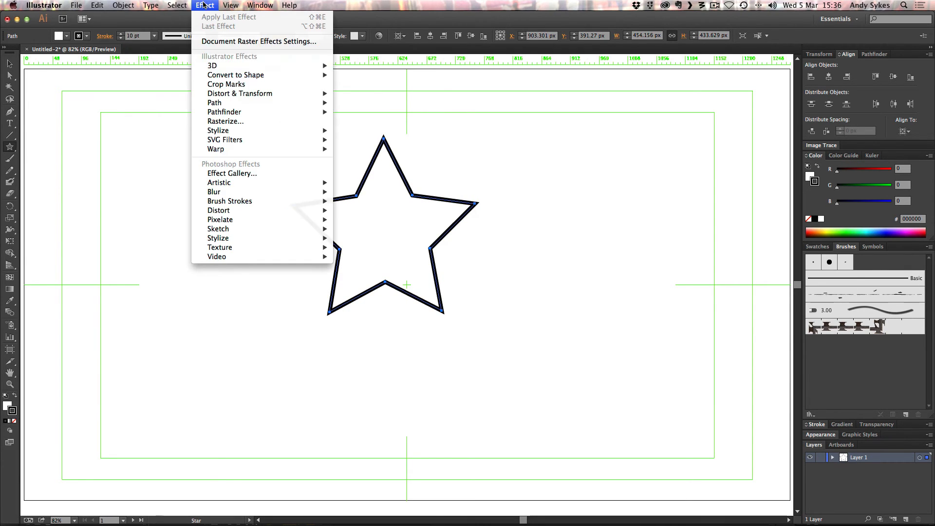
mouse_move(278, 130)
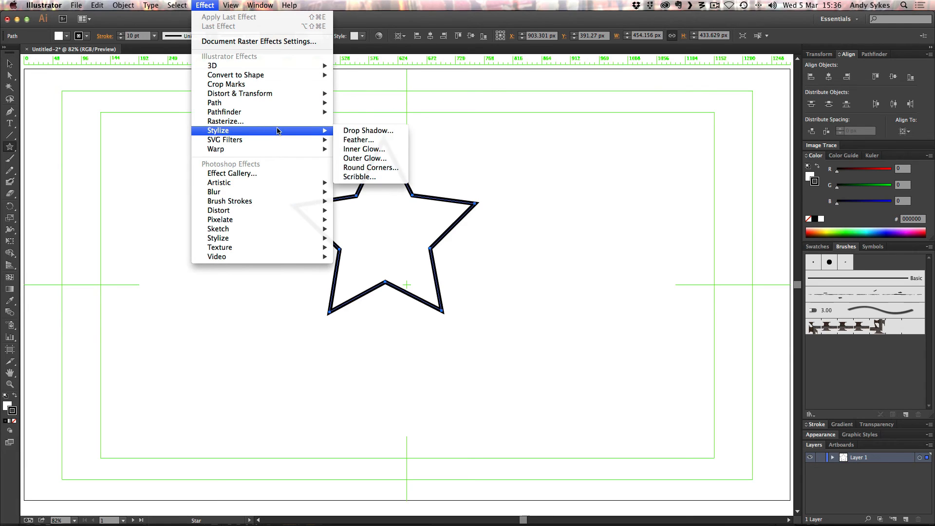
click(360, 177)
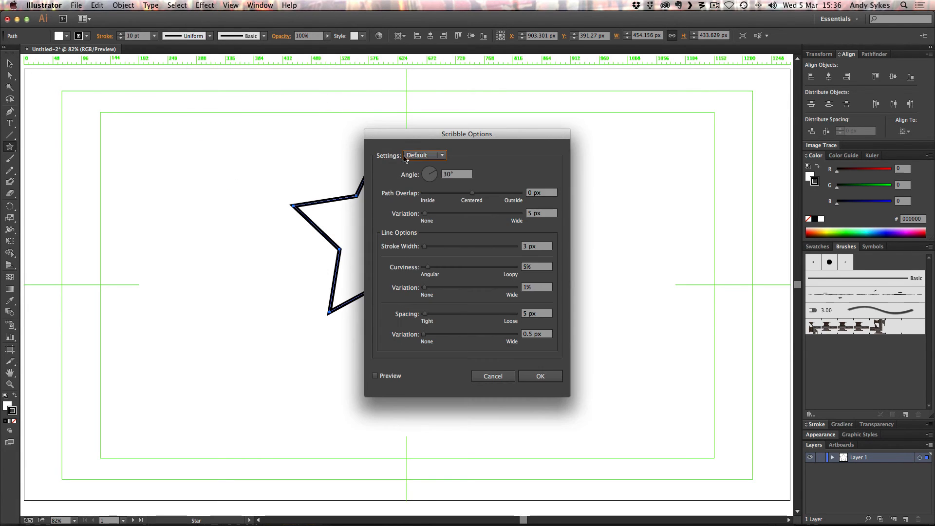
drag(439, 134, 566, 83)
click(517, 325)
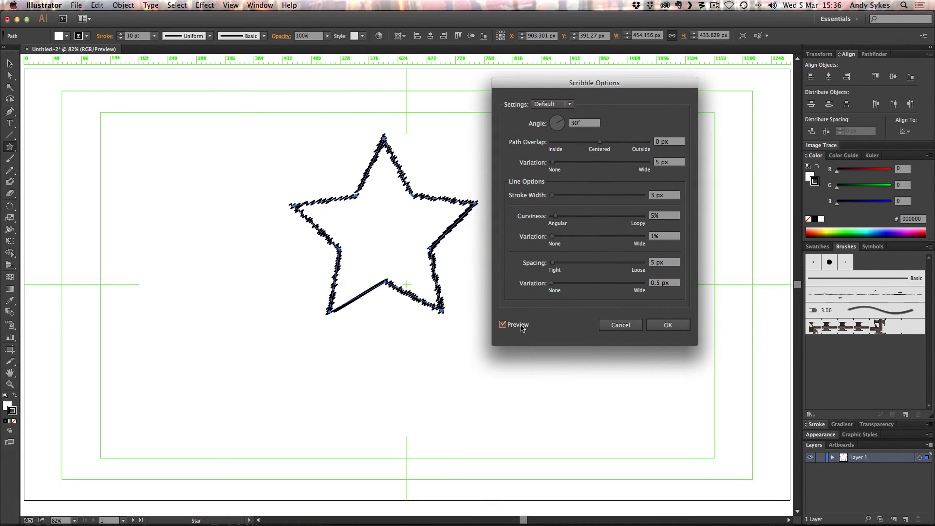
Rotate the scribble angle to 89° so that its strokes run almost vertically.
drag(559, 119, 558, 117)
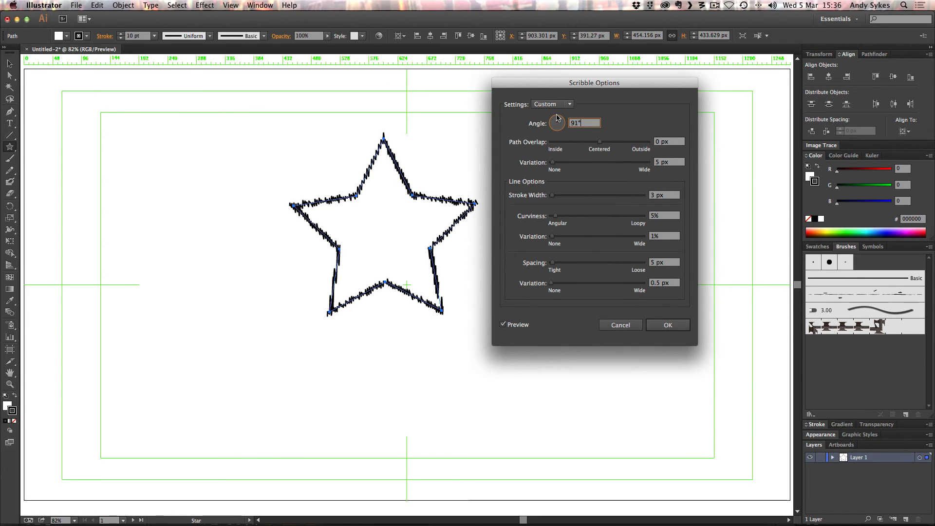
drag(557, 117, 558, 117)
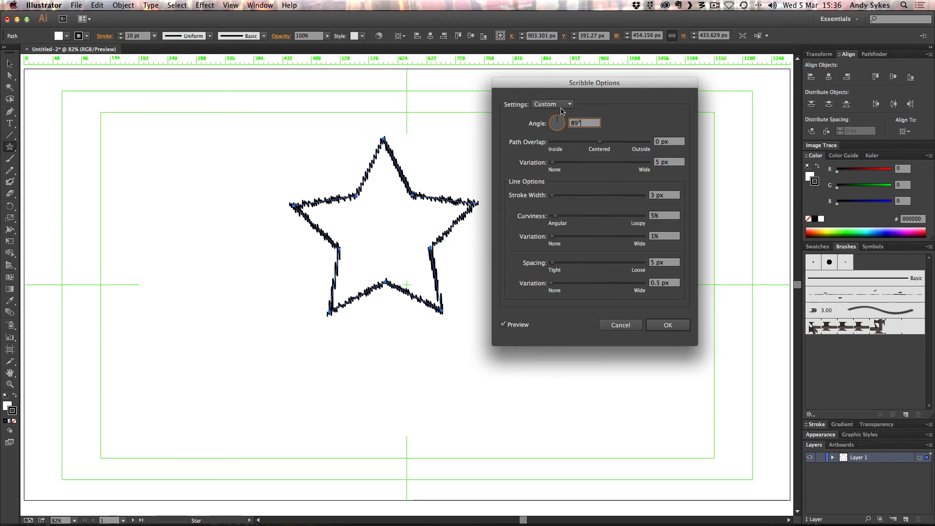
click(563, 108)
click(562, 109)
Apply the Scribble with 90° angle, 77 px path variation, 4 px stroke width, 0% curviness and curve variation, 3 px spacing and 1 px spacing variation.
mouse_move(599, 142)
mouse_down()
mouse_move(618, 143)
mouse_move(575, 163)
mouse_move(564, 195)
mouse_move(549, 197)
mouse_move(561, 195)
mouse_up()
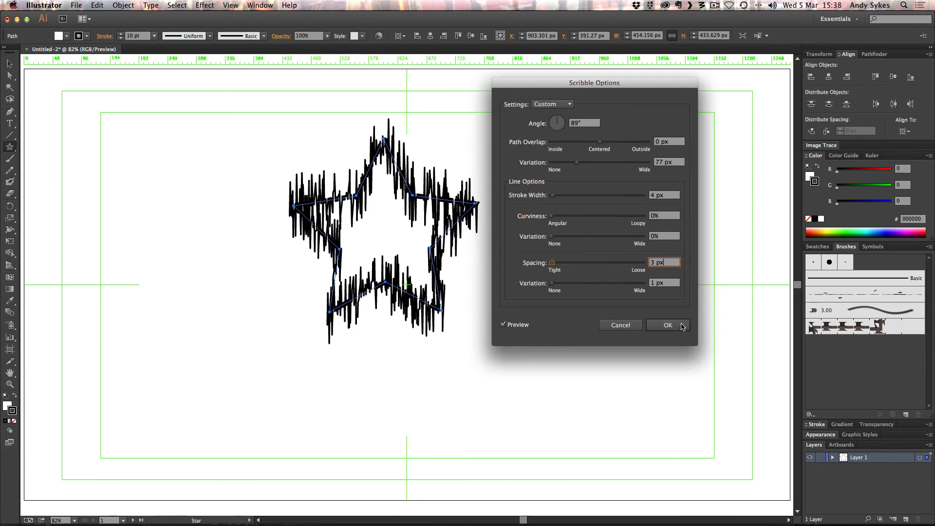
drag(588, 123, 553, 124)
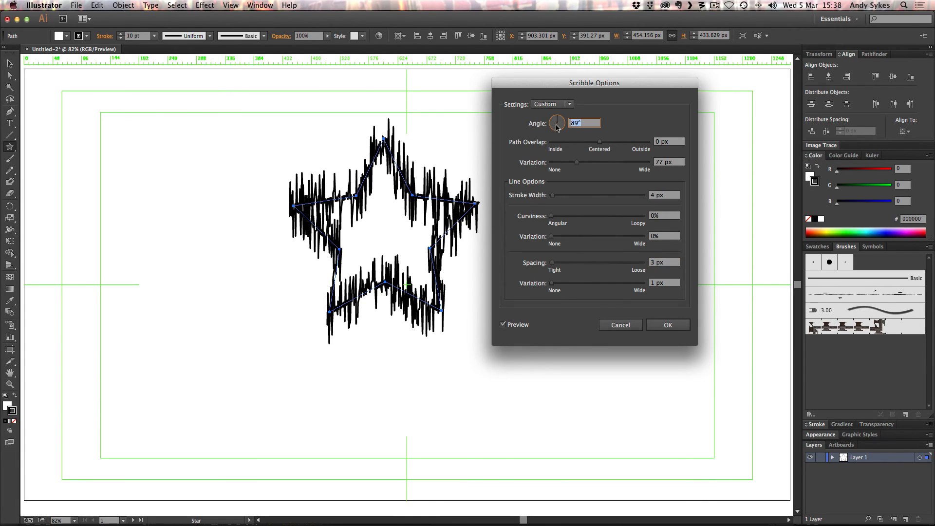
text(90)
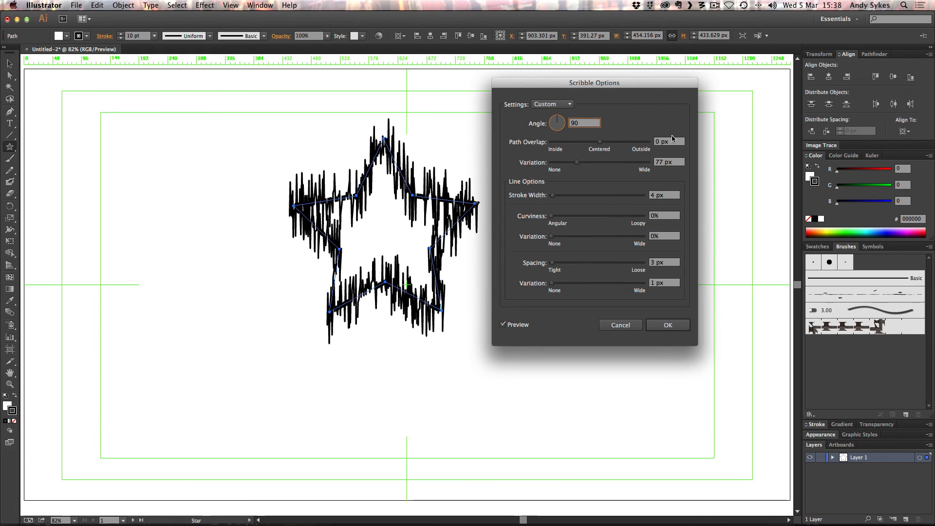
key(Tab)
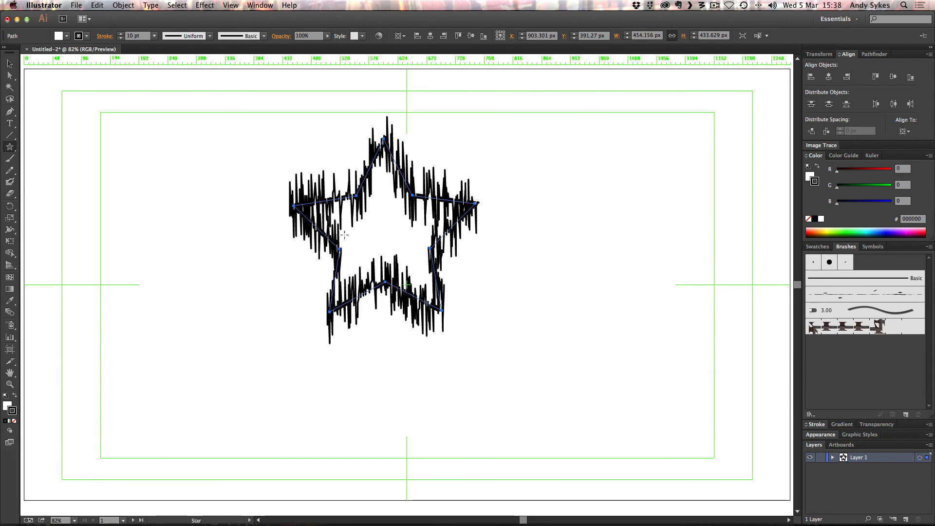
click(10, 63)
click(393, 75)
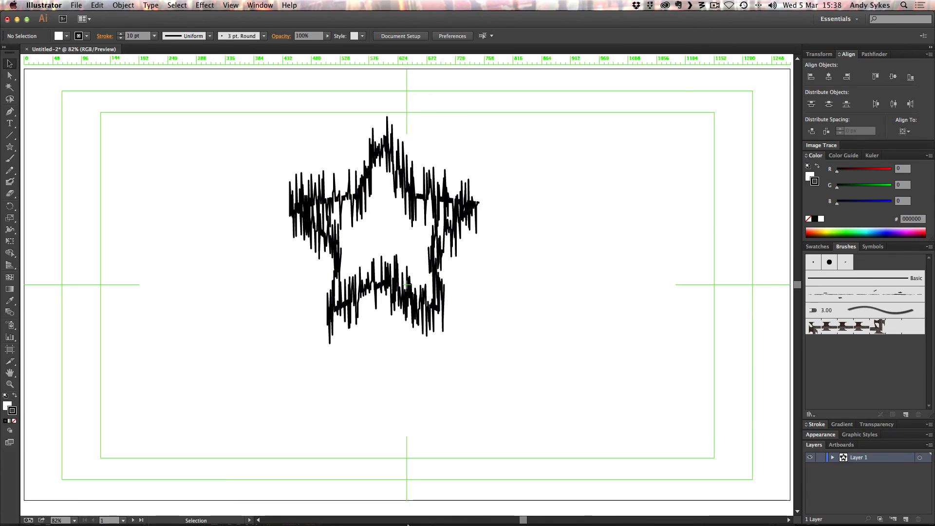
Switch to Flash to compare the result with the teleport scene's scribbled star.
mouse_move(306, 520)
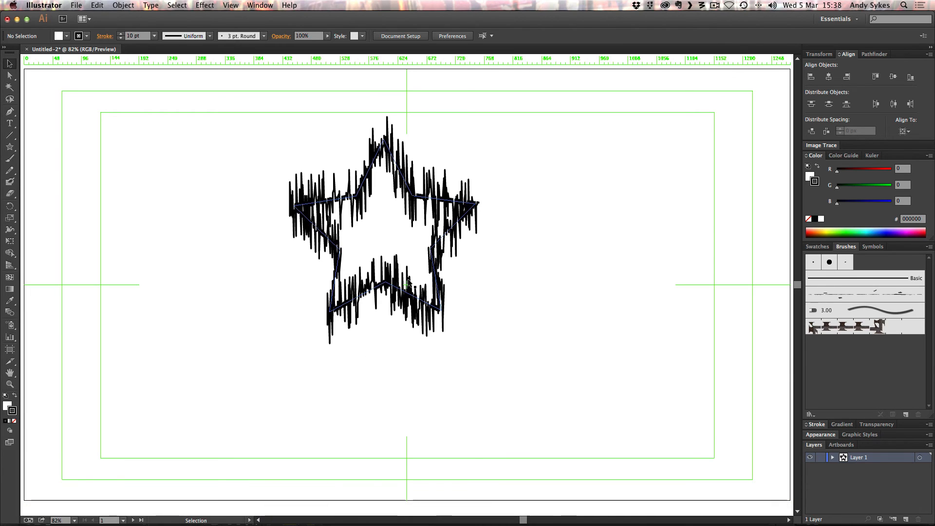
click(301, 518)
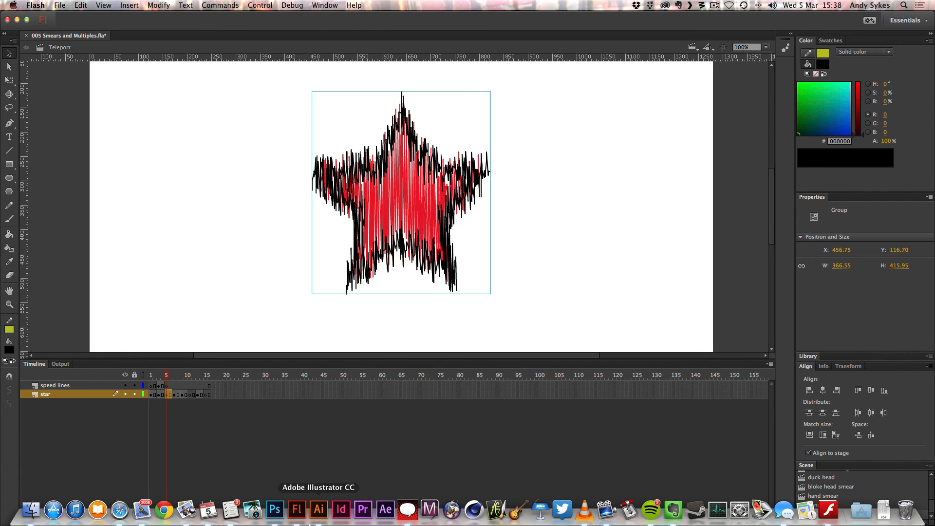
mouse_move(185, 522)
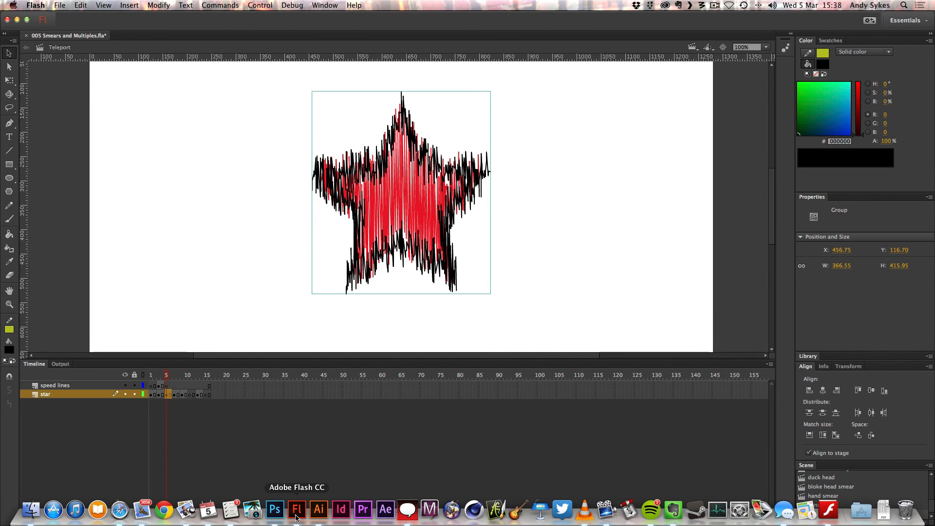
Return to Illustrator and give the scribbled star a red fill.
click(319, 510)
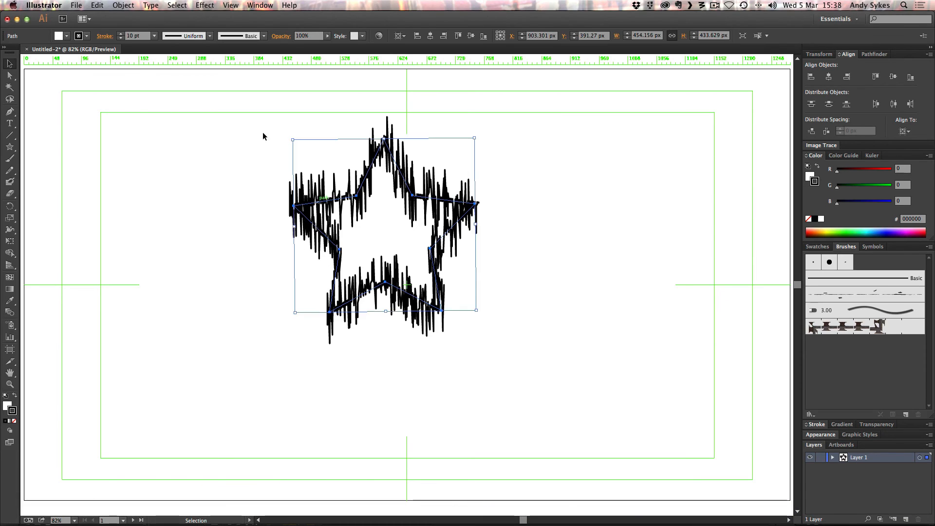
click(78, 42)
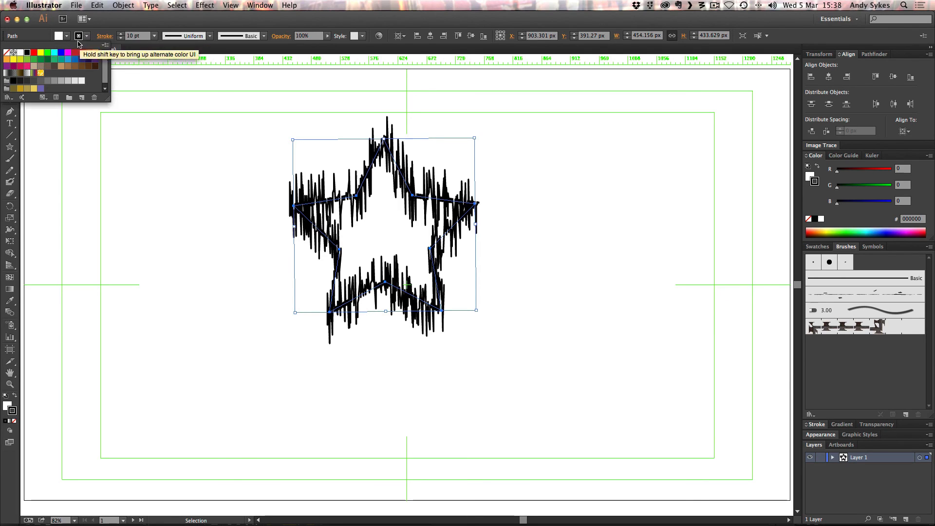
click(65, 41)
click(66, 41)
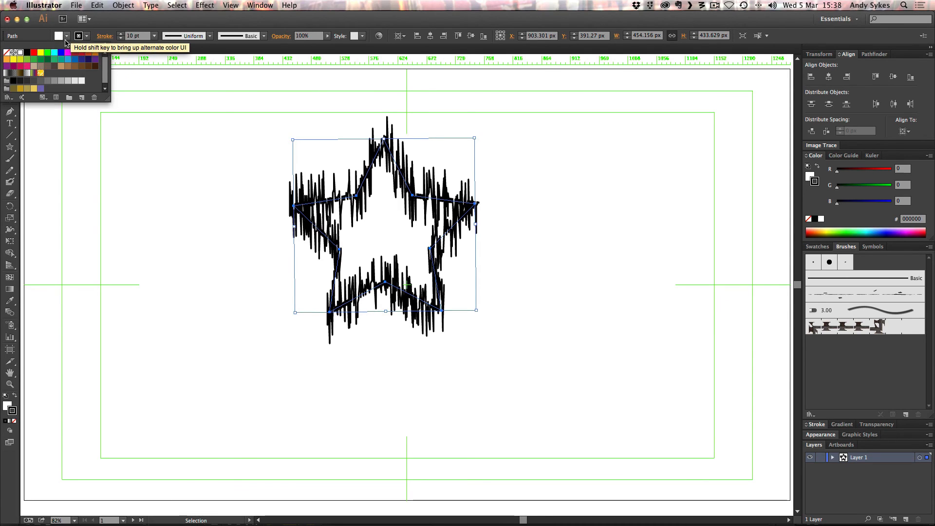
click(34, 52)
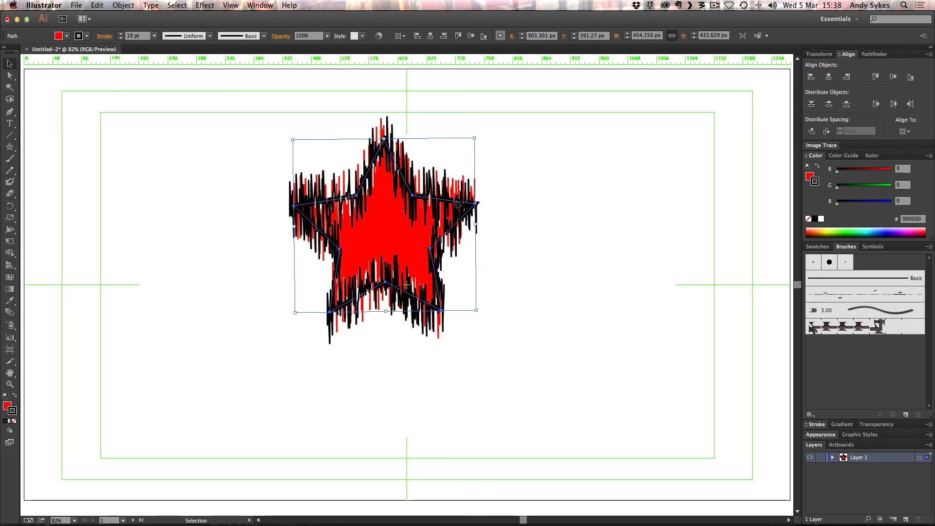
Switch to Flash and examine the star layer's scribbled keyframes one by one from frame 7 to the end of the teleport animation.
click(314, 517)
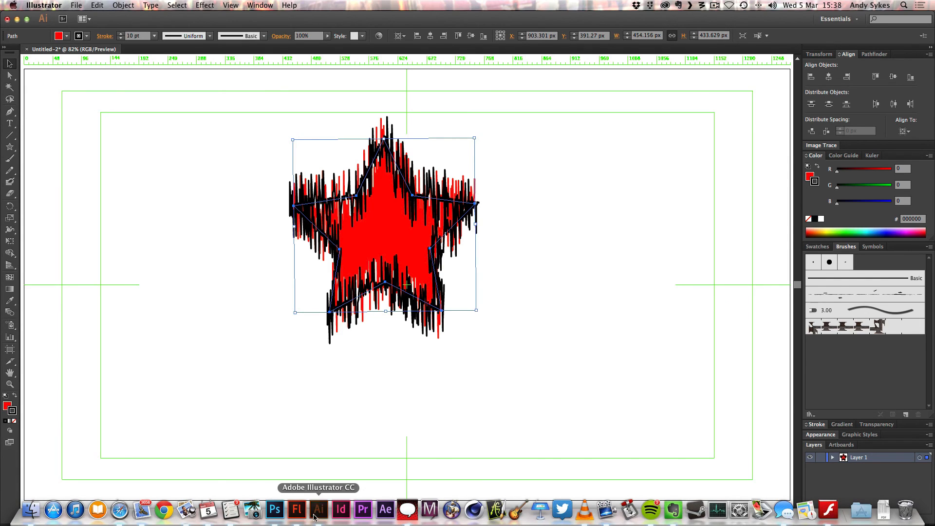
click(297, 516)
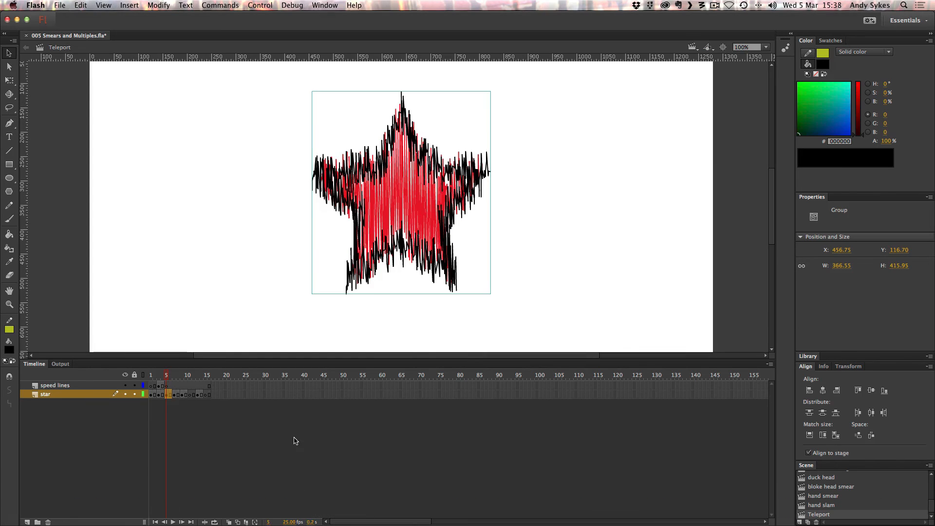
click(174, 395)
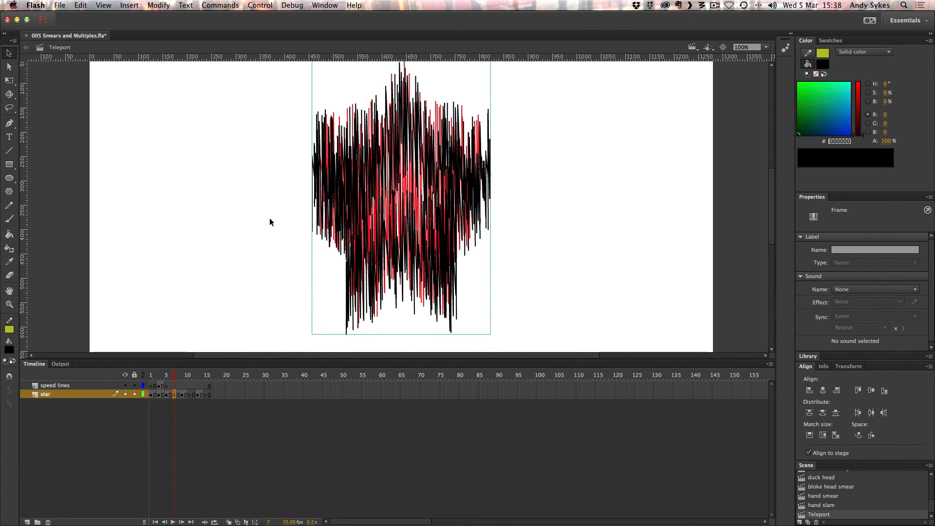
click(182, 394)
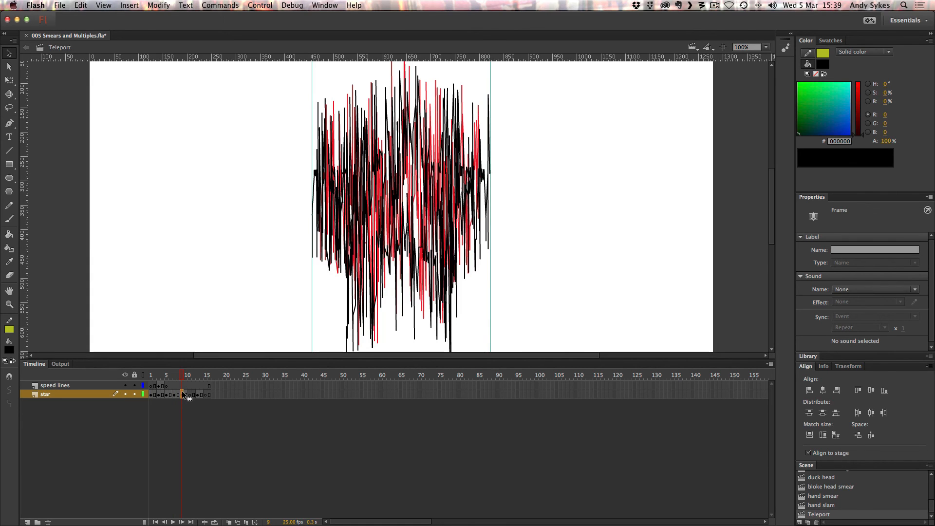
click(190, 394)
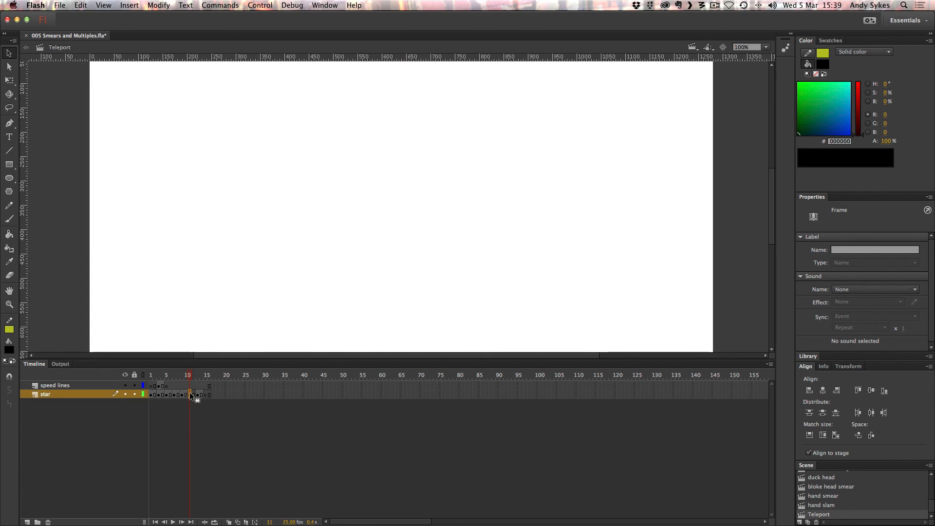
click(197, 395)
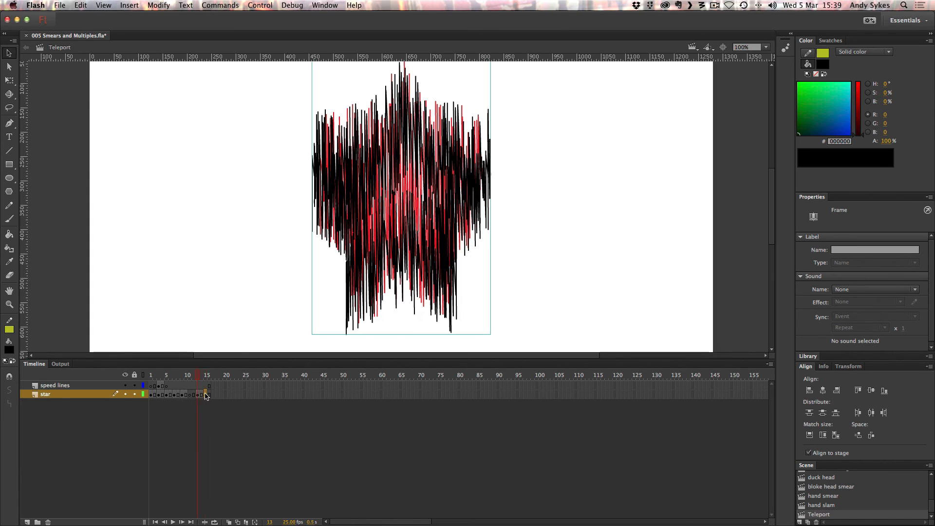
click(205, 394)
Step through the last frames of the teleport animation and play it from frame 1.
click(193, 376)
key(period)
key(period)
key(period)
key(period)
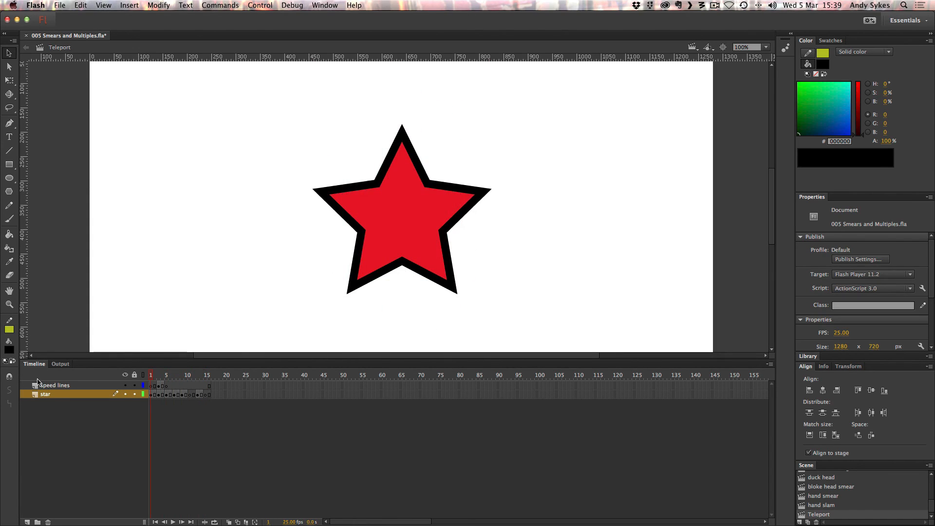
key(Return)
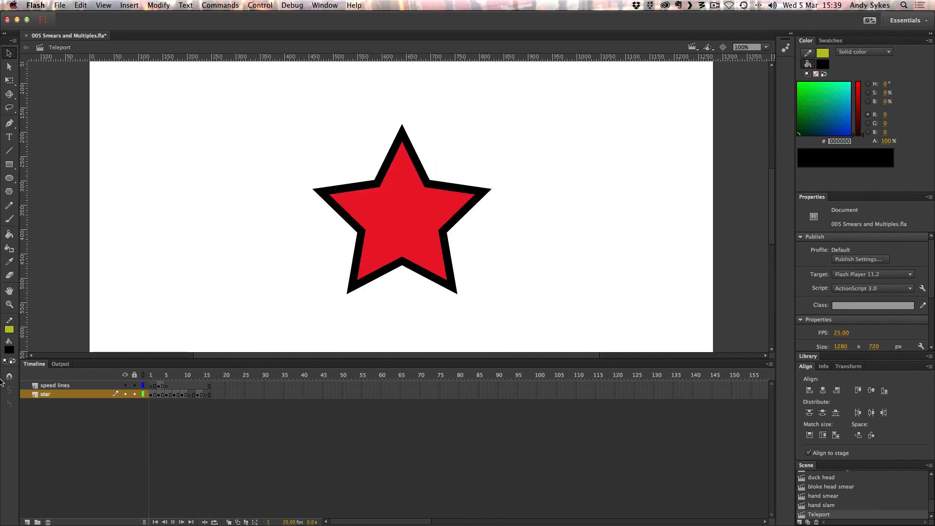